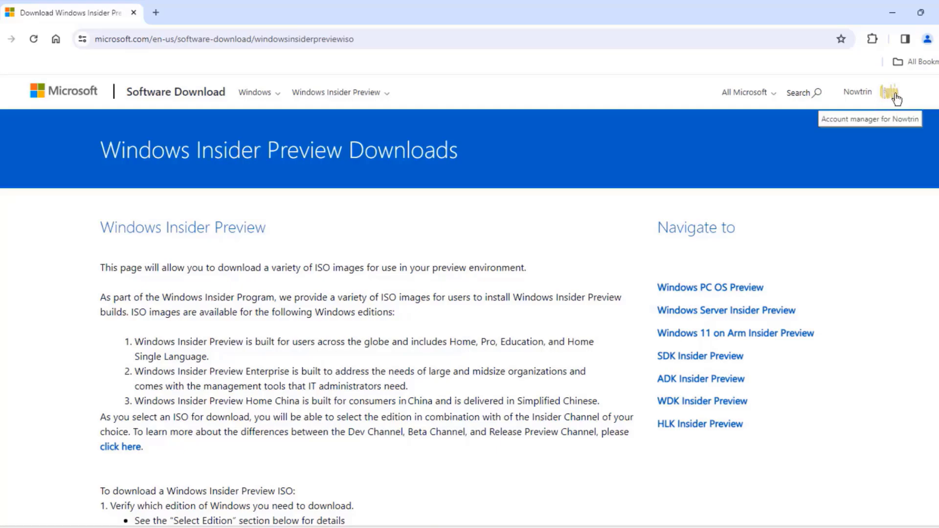
Select and confirm the Windows 11 Insider Preview (Dev Channel) - Build 26058 edition on the Insider Preview download page
scroll(846, 343, "down", 19)
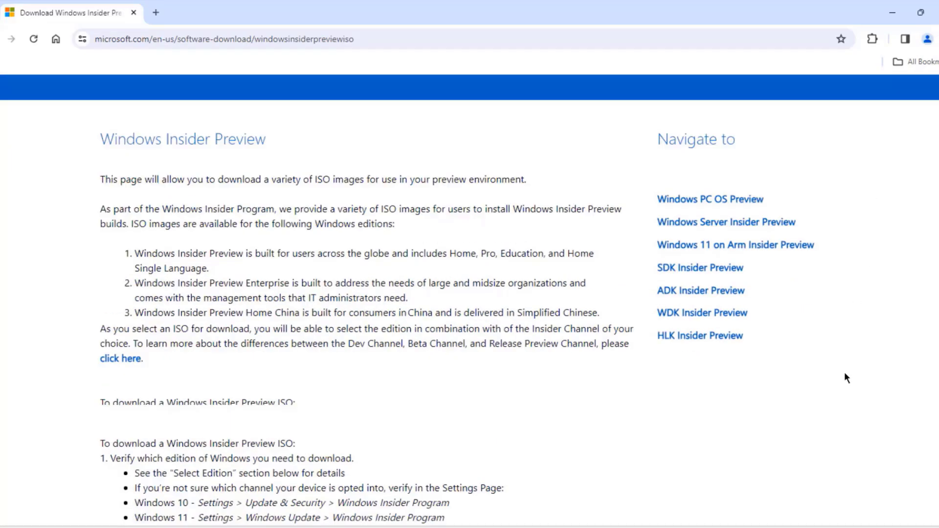
scroll(825, 353, "down", 11)
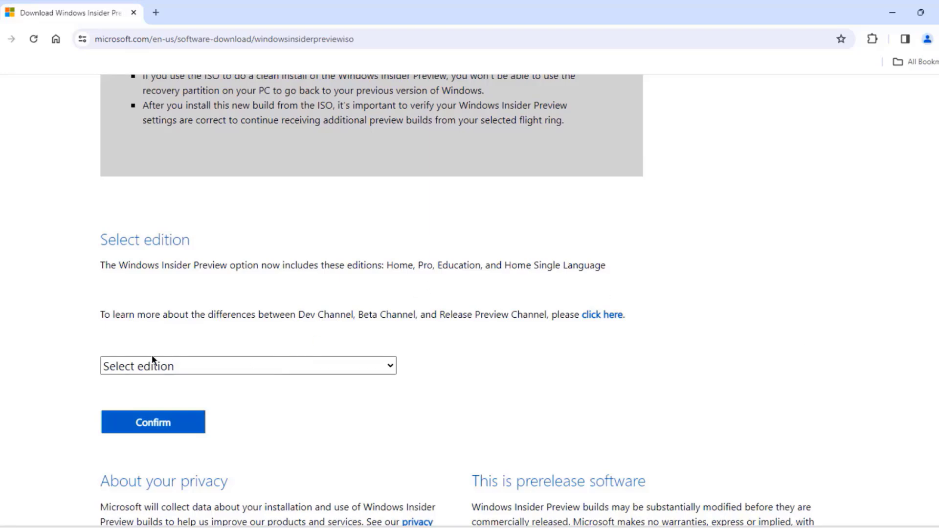
left_click(163, 365)
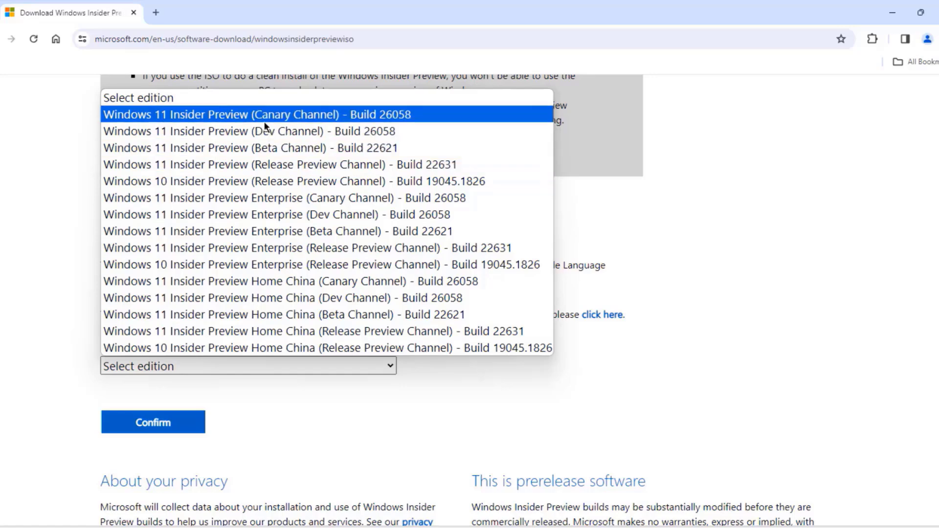
left_click(285, 137)
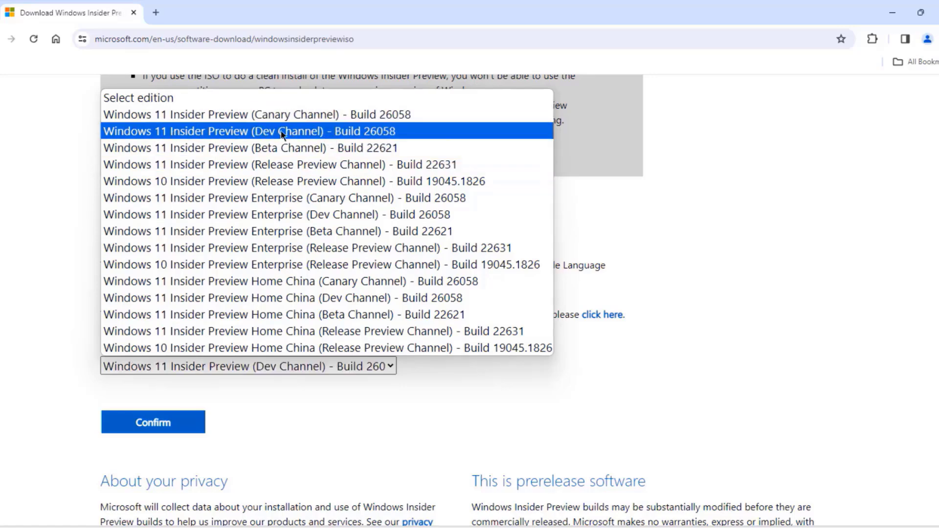
left_click(381, 132)
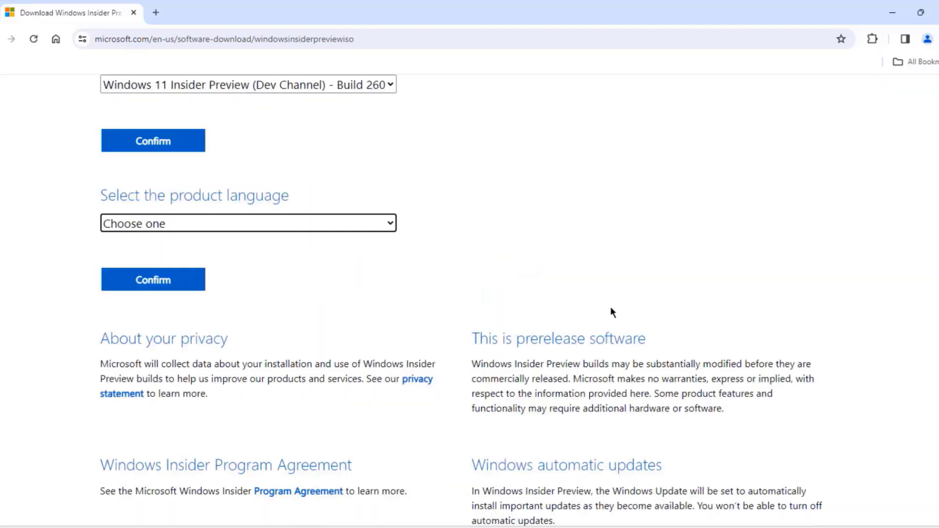
Confirm English (United States) as the product language and save the 64-bit ISO download in New folder (3)
scroll(184, 290, "up", 1)
left_click(185, 290)
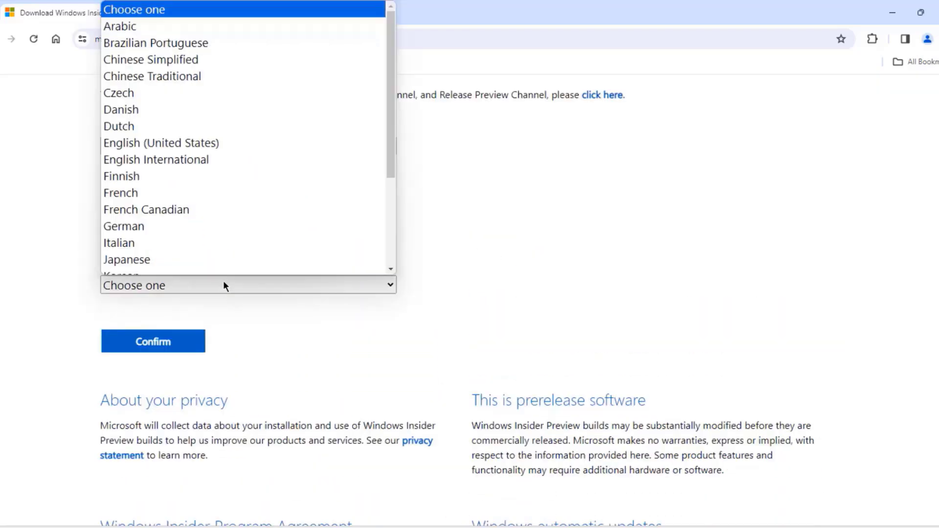
left_click(191, 134)
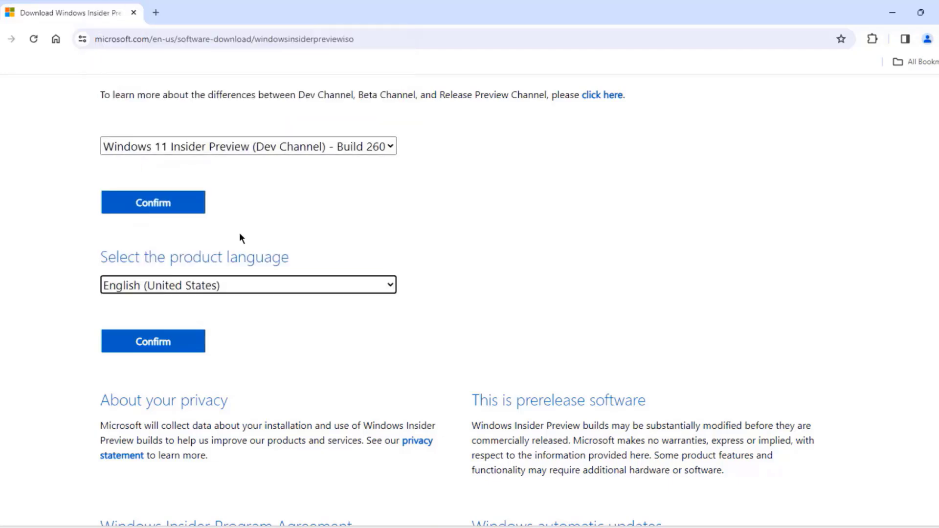
left_click(166, 344)
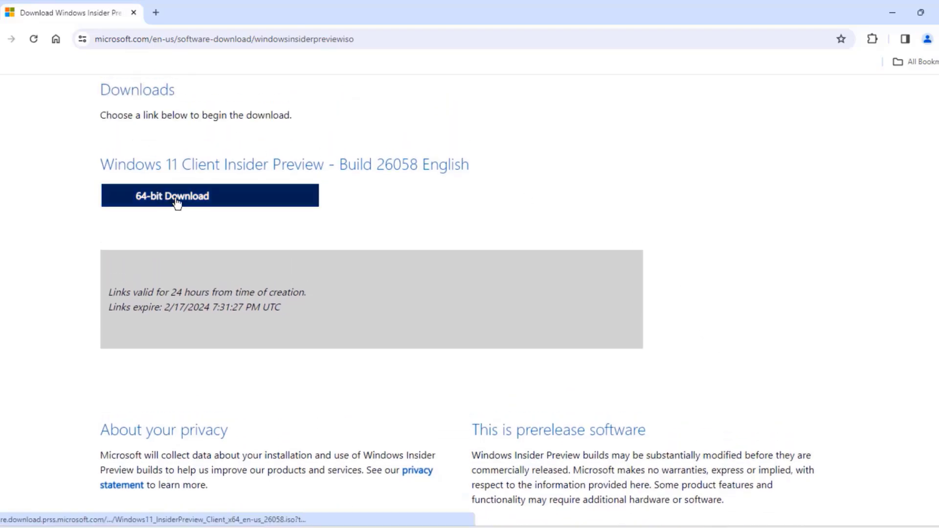
left_click(211, 198)
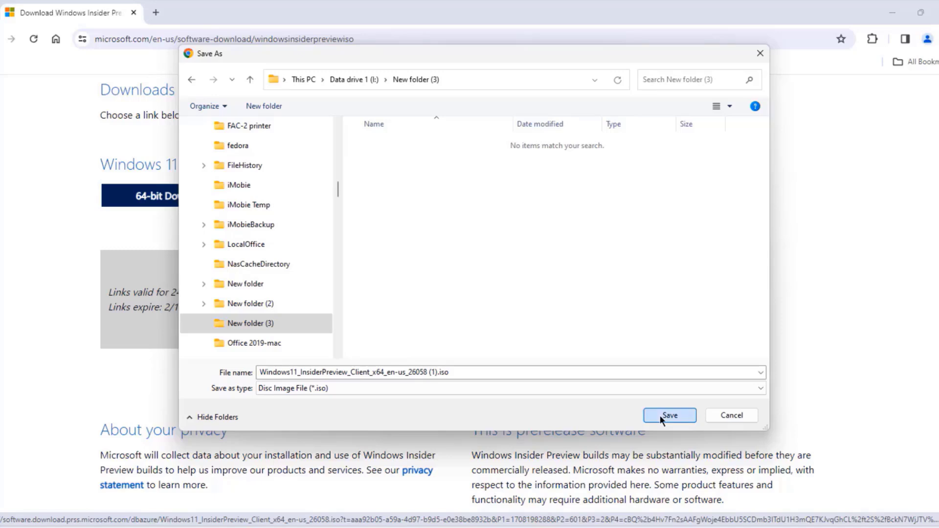
left_click(659, 415)
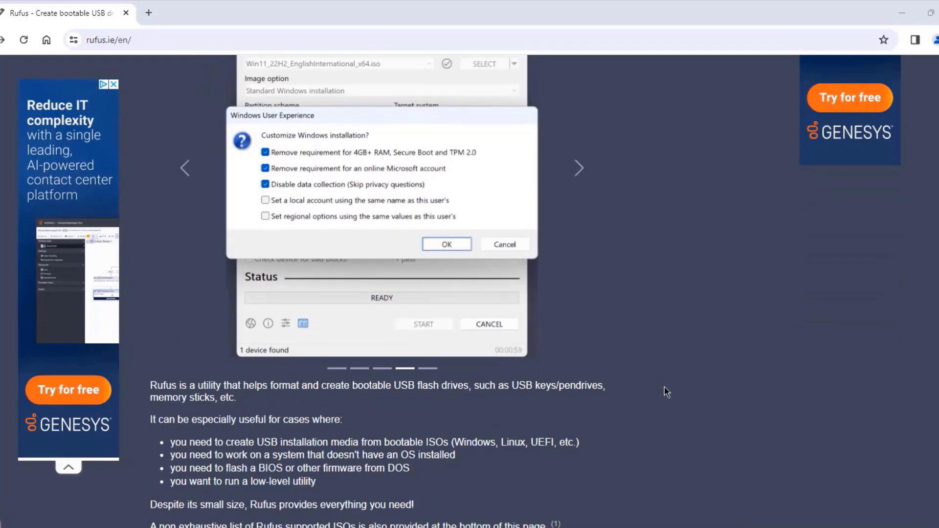
Find the latest releases in the Download section of the Rufus website
scroll(675, 365, "down", 3)
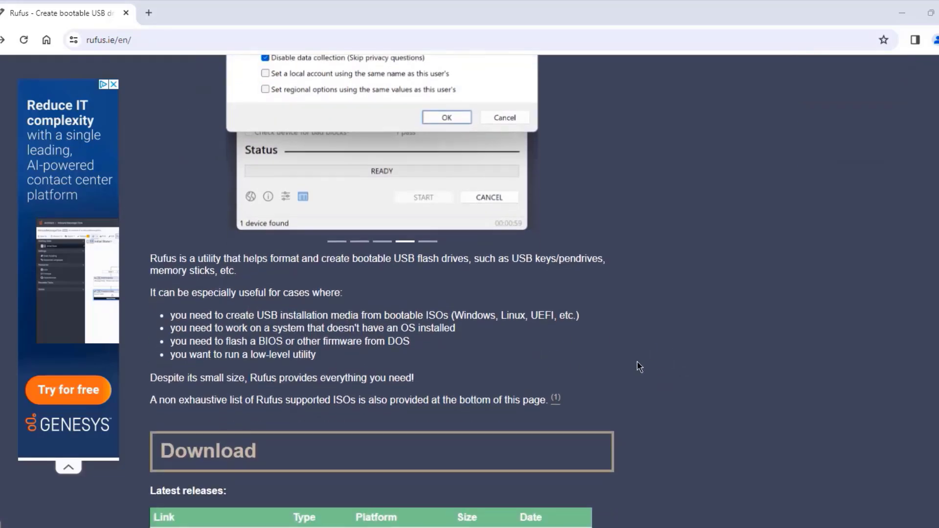
scroll(637, 365, "down", 2)
scroll(636, 359, "down", 3)
scroll(635, 359, "up", 2)
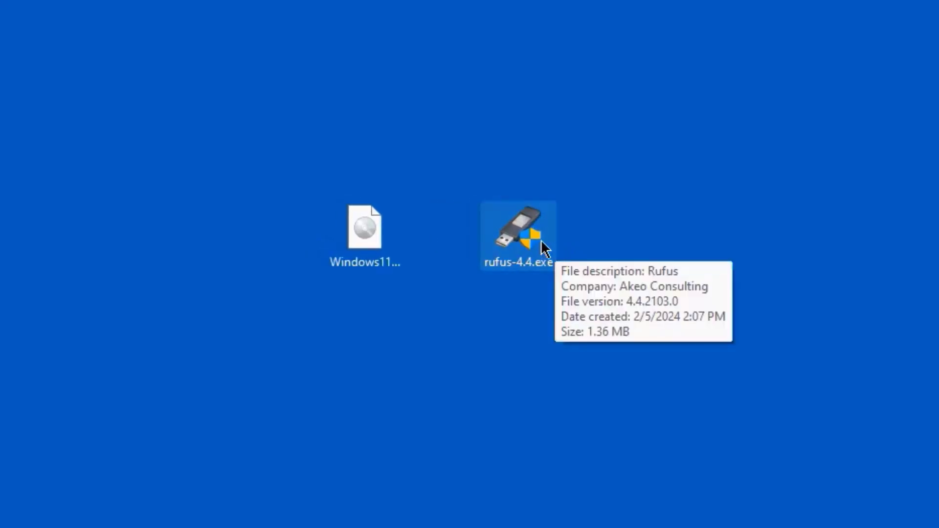
Launch rufus-4.4.exe from the desktop and reposition its window
left_click(375, 228)
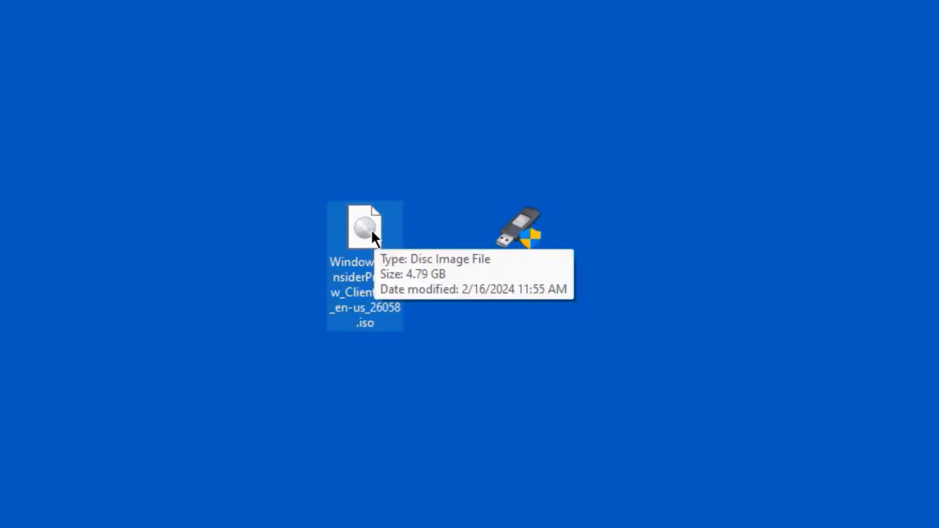
double_click(517, 222)
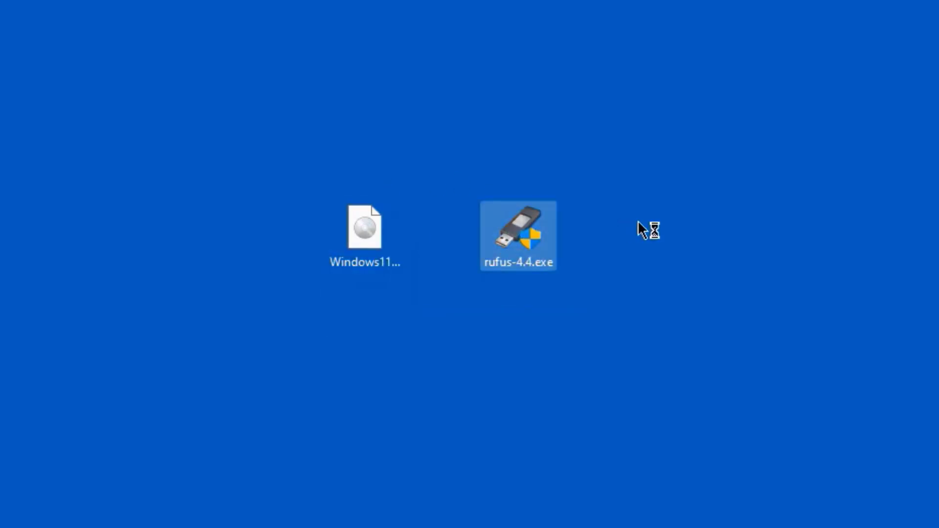
left_click(509, 468)
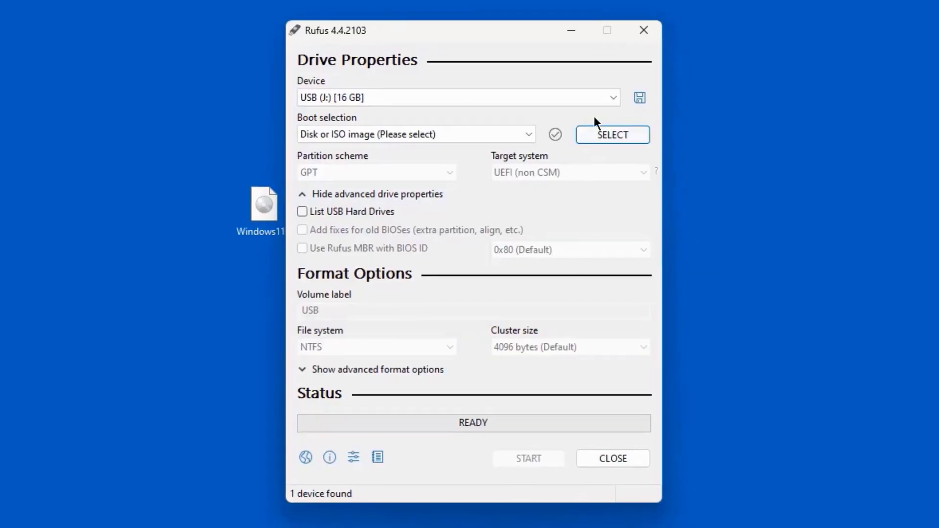
left_click_drag(524, 27, 572, 15)
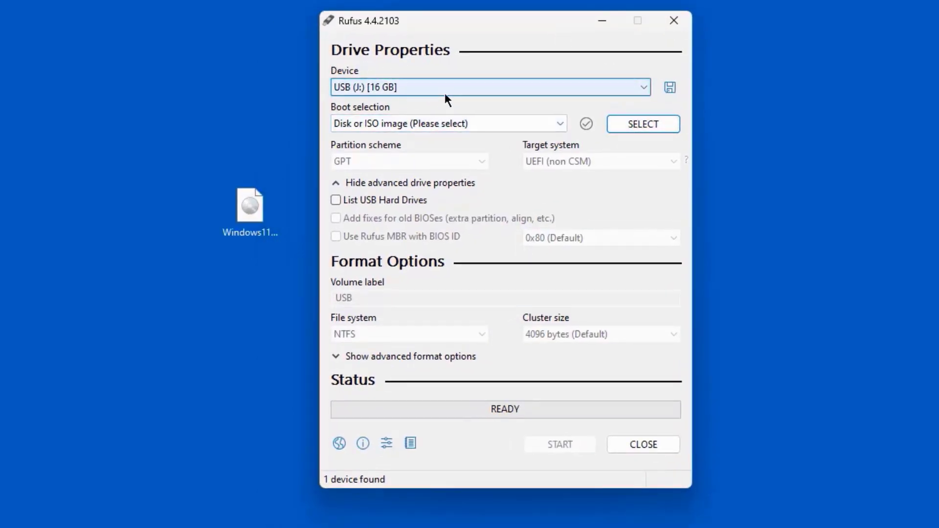
Load Windows11_InsiderPreview_Client_x64_en-us_26058.iso from the desktop as the boot image
left_click(629, 123)
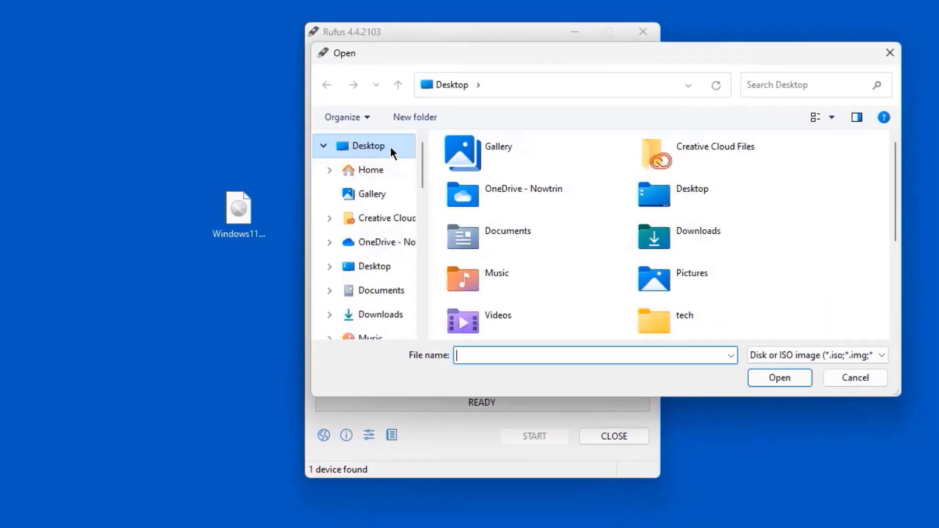
scroll(684, 293, "down", 3)
left_click(729, 325)
left_click(778, 378)
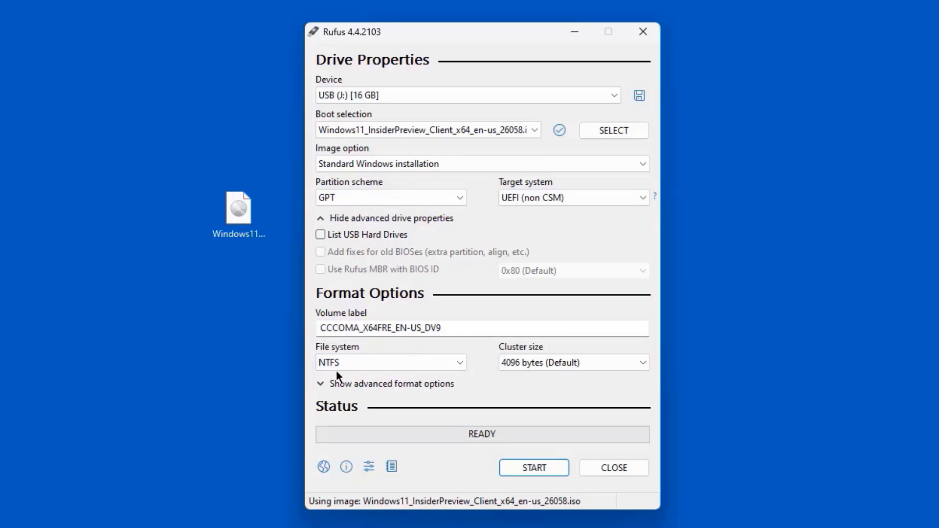
Start writing the USB drive with the hardware and online-account requirements removed and a local account created, accepting the data erasure
left_click(533, 467)
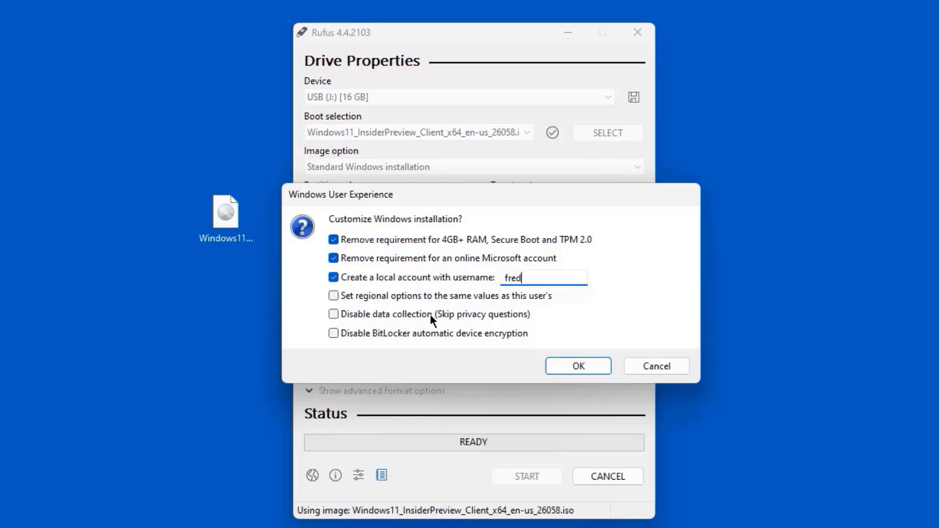
left_click(578, 365)
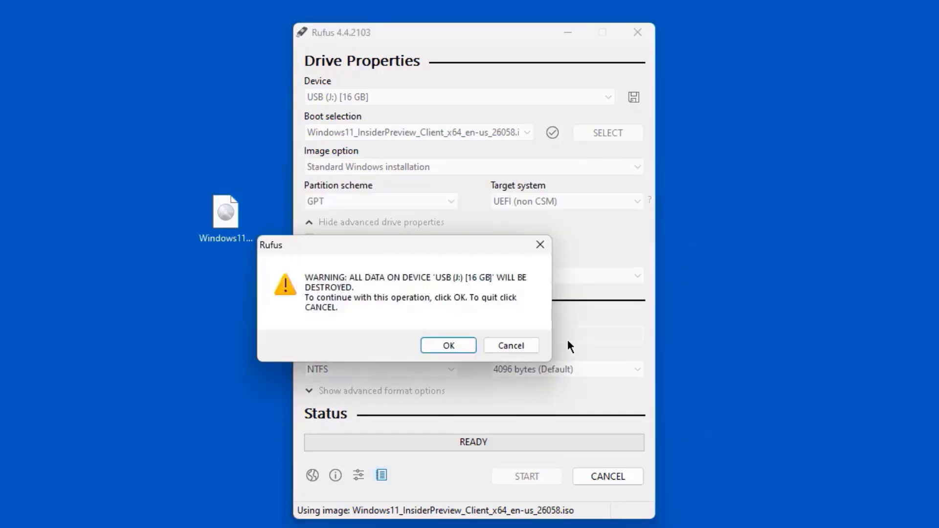
left_click(437, 346)
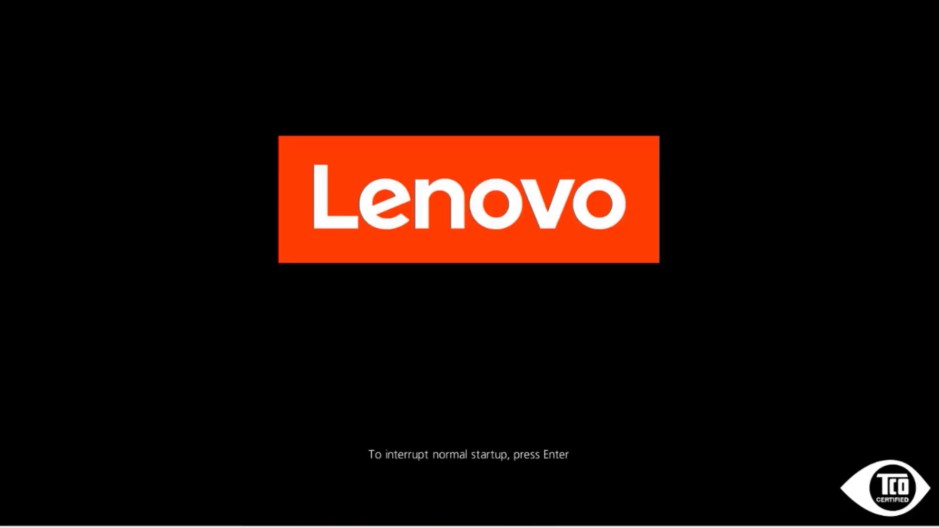
Interrupt the Lenovo PC's normal startup and boot from USB HDD: USB DISK 2.0
key("Return")
key("F1")
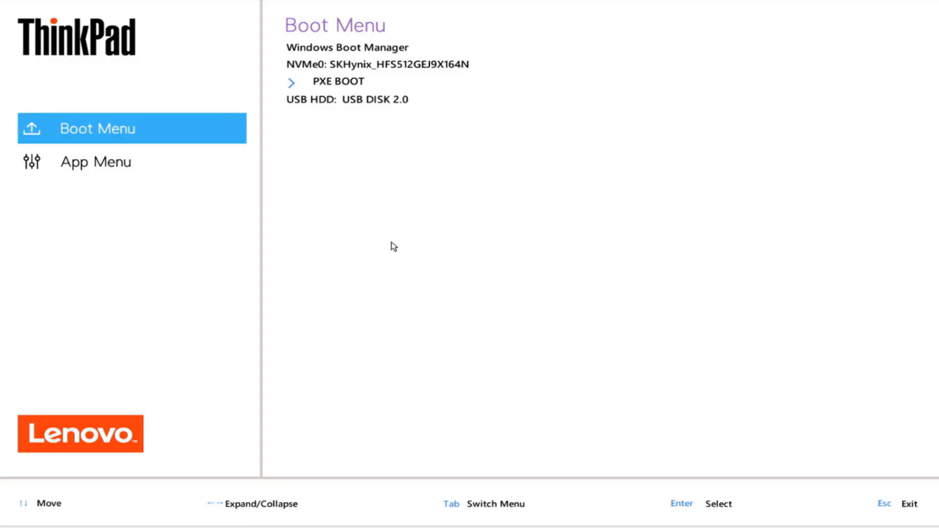
left_click(345, 100)
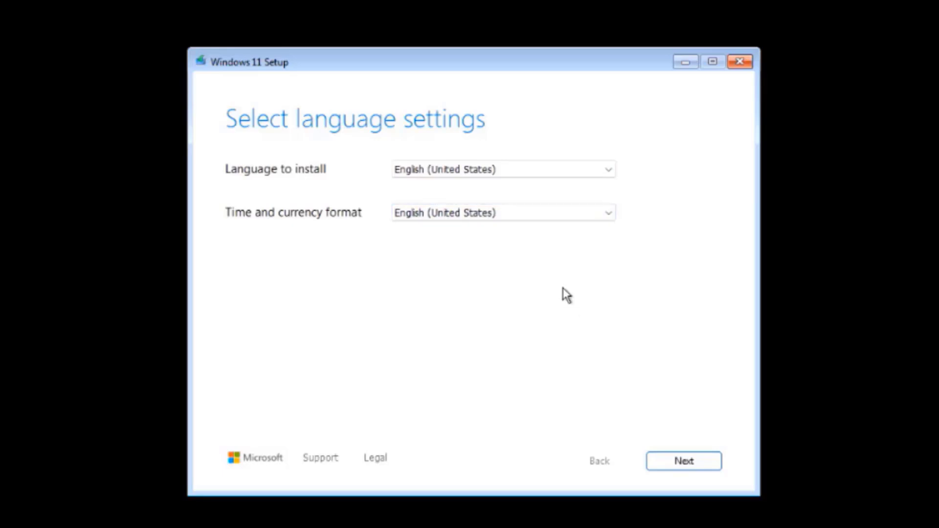
Accept English (United States) for the setup language and formats, and US as the keyboard
left_click(678, 461)
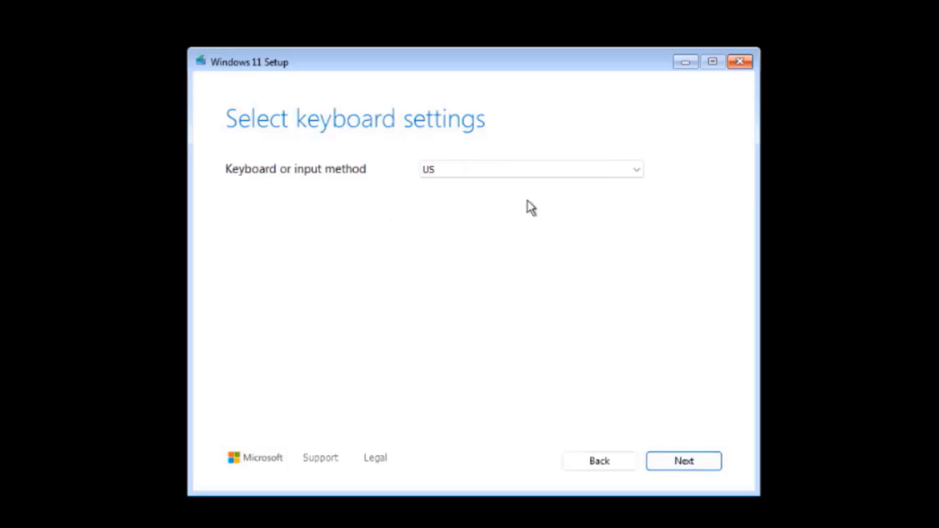
left_click(677, 460)
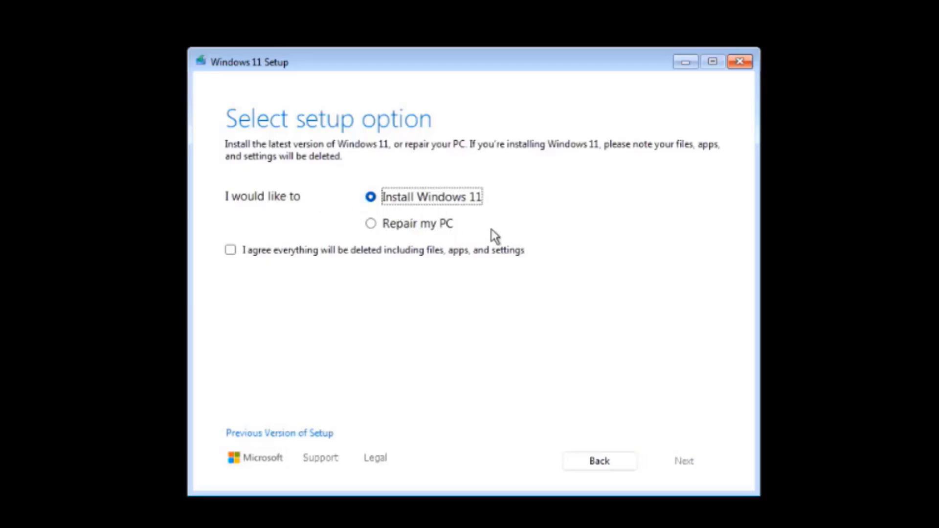
Proceed with Install Windows 11 by agreeing to delete all files, apps and settings, and accept the license terms
left_click(263, 252)
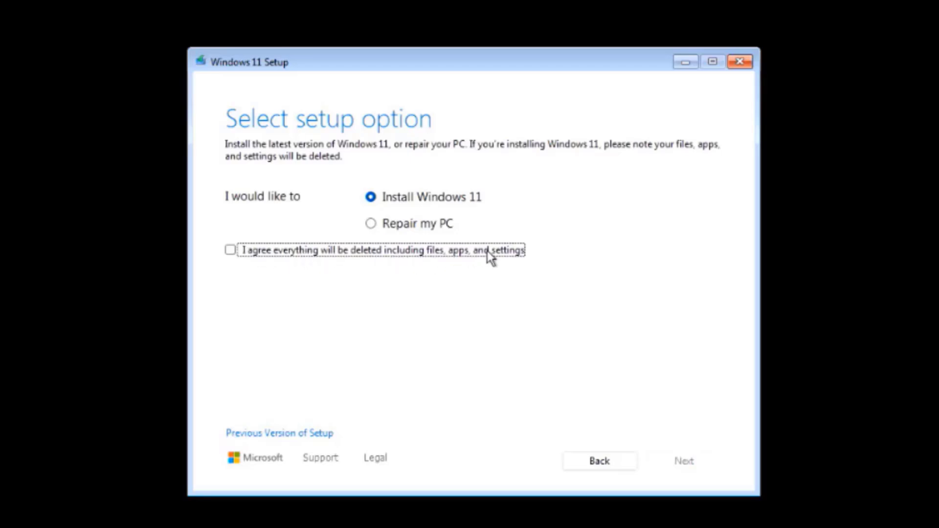
left_click(233, 251)
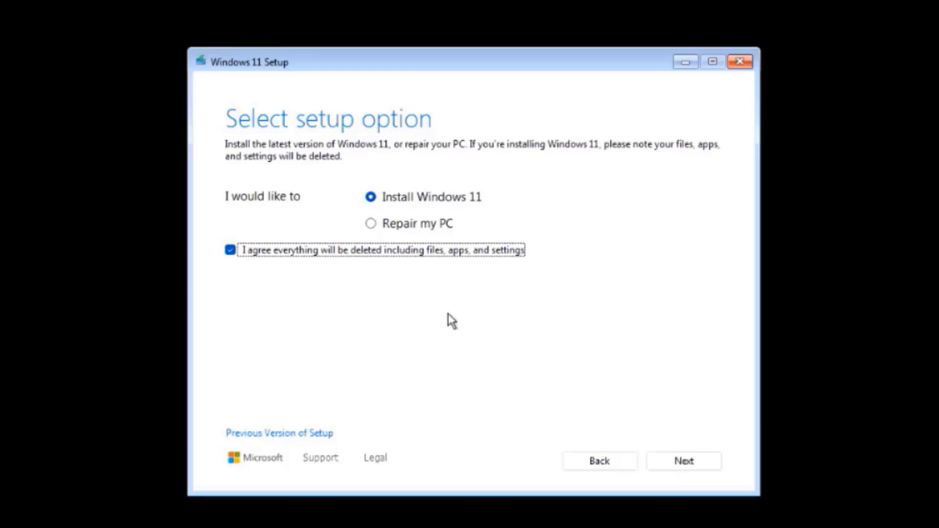
left_click(683, 462)
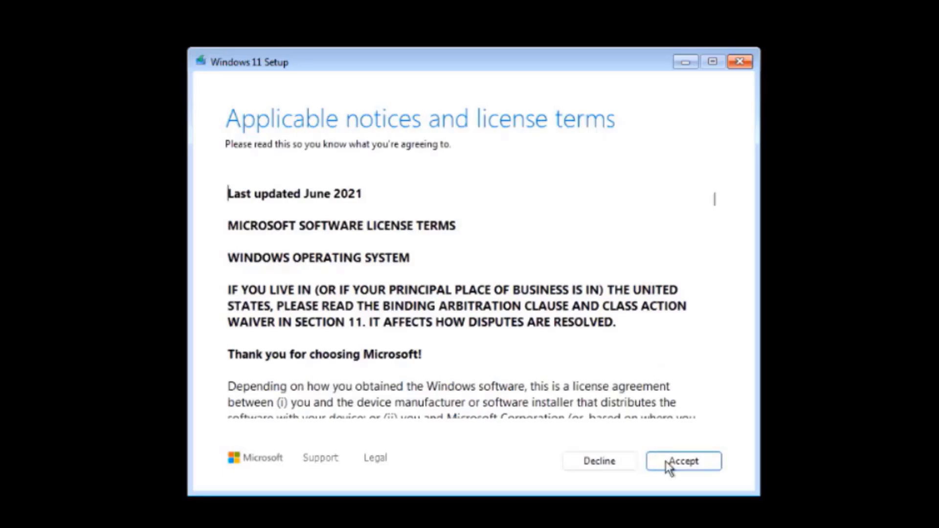
left_click(688, 465)
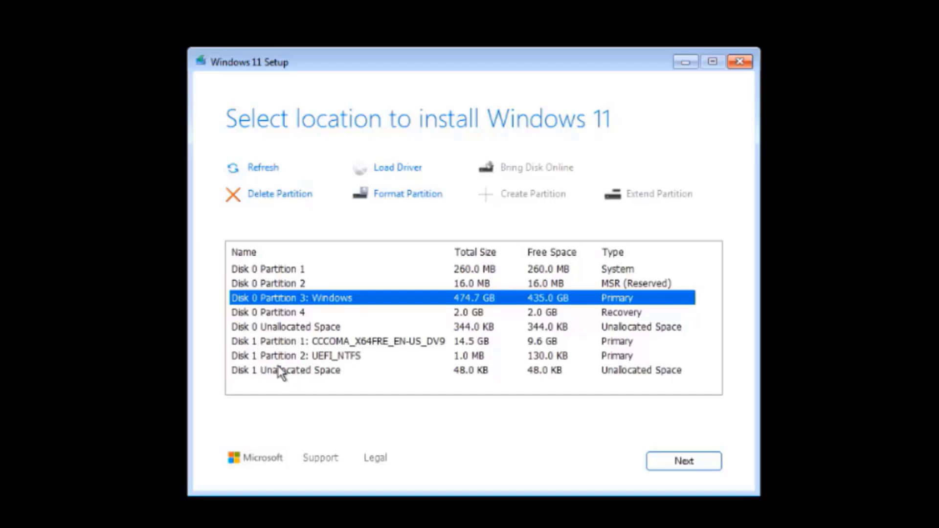
Delete the 260 MB system partition and the 16 MB MSR (Reserved) partition on Disk 0
left_click(274, 272)
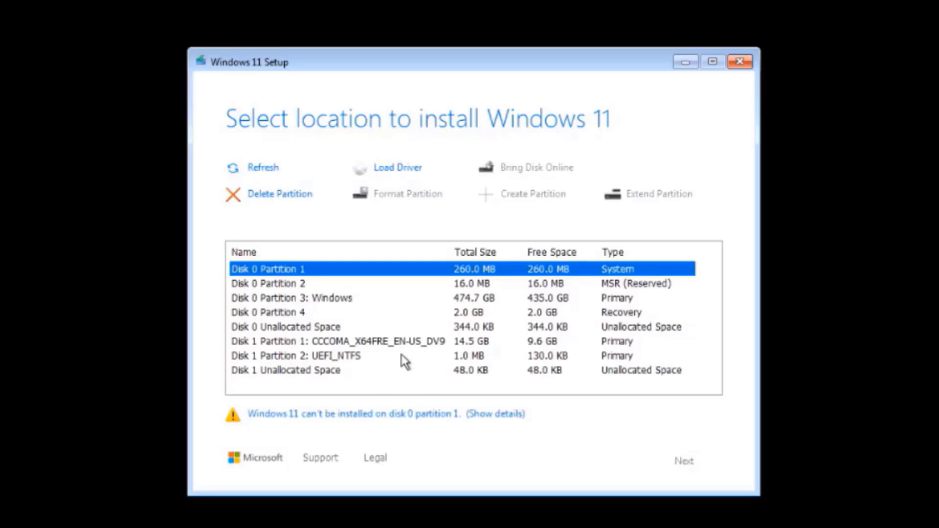
left_click(304, 196)
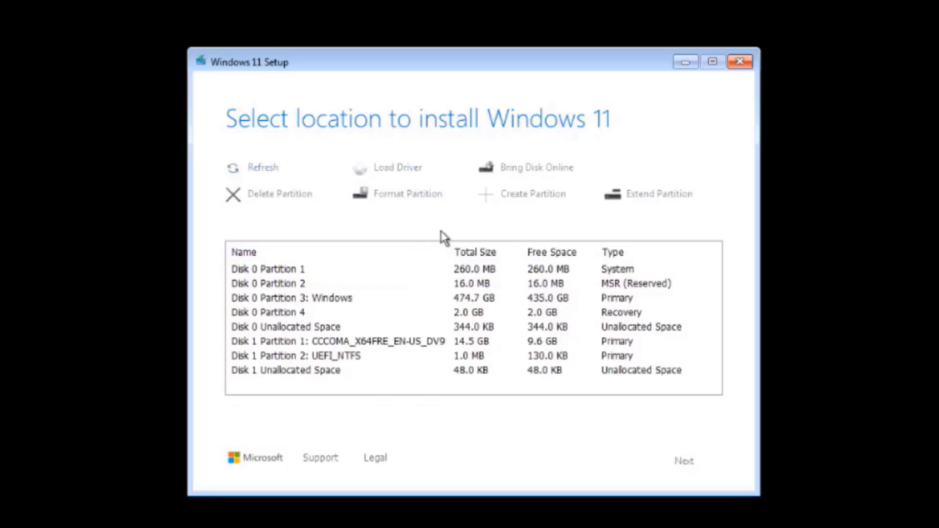
left_click(298, 268)
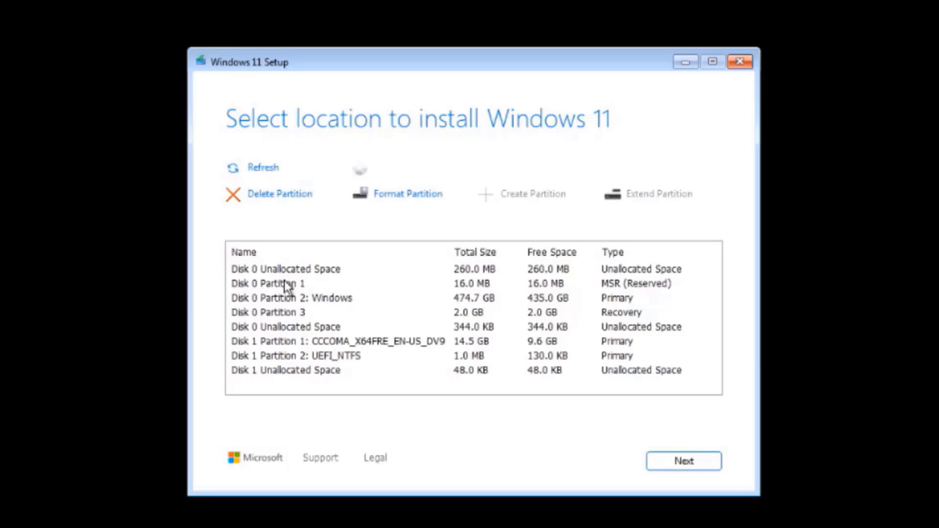
left_click(288, 284)
left_click(287, 198)
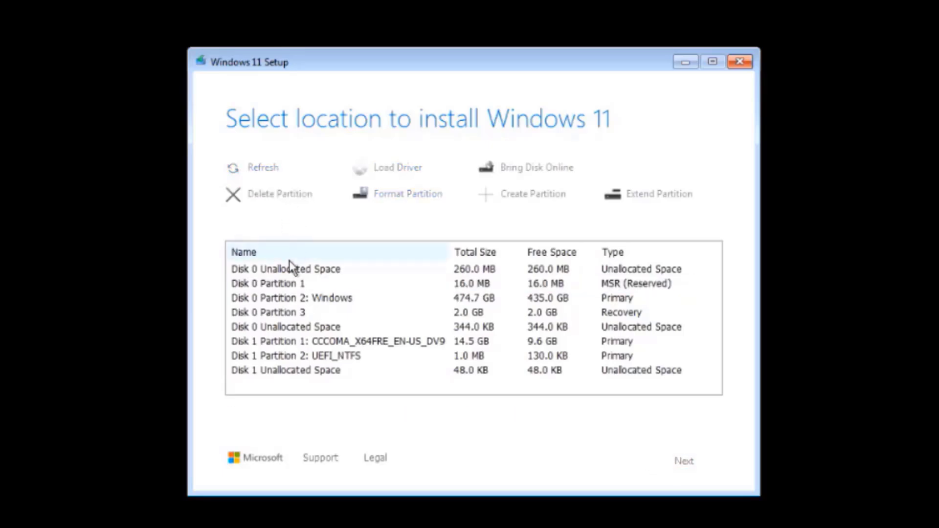
left_click(291, 293)
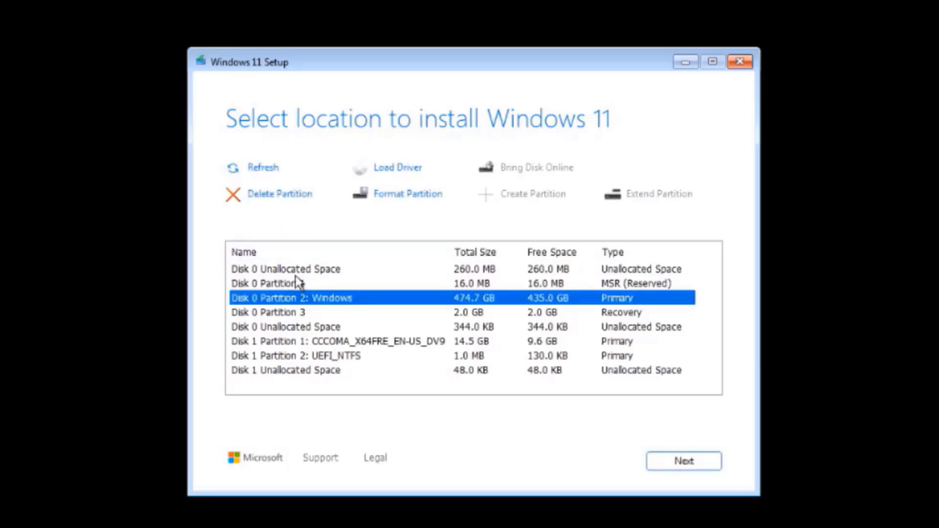
left_click(282, 200)
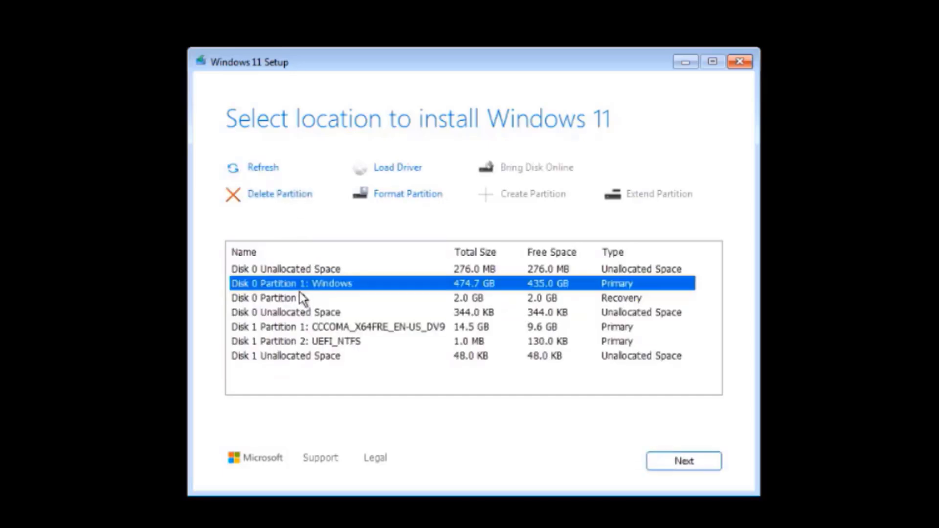
Delete the 474.7 GB Windows partition and the 2.0 GB Recovery partition on Disk 0
left_click(299, 198)
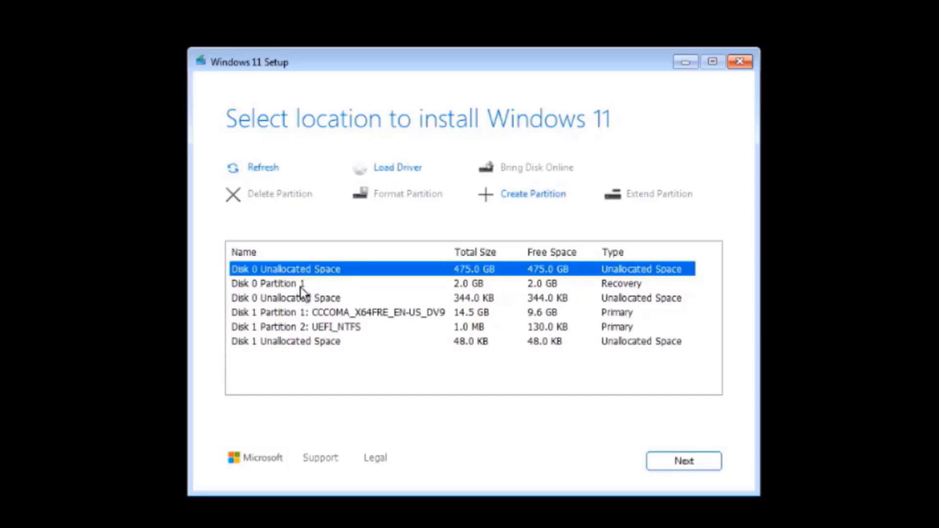
left_click(301, 285)
left_click(280, 194)
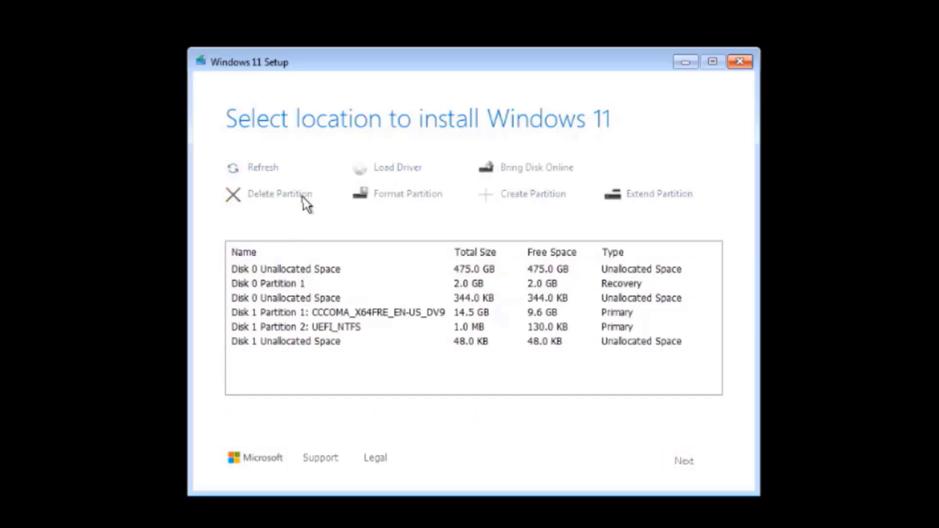
Choose the Disk 0 unallocated space as the install location and start installing Windows 11 Pro with nothing kept
left_click(308, 272)
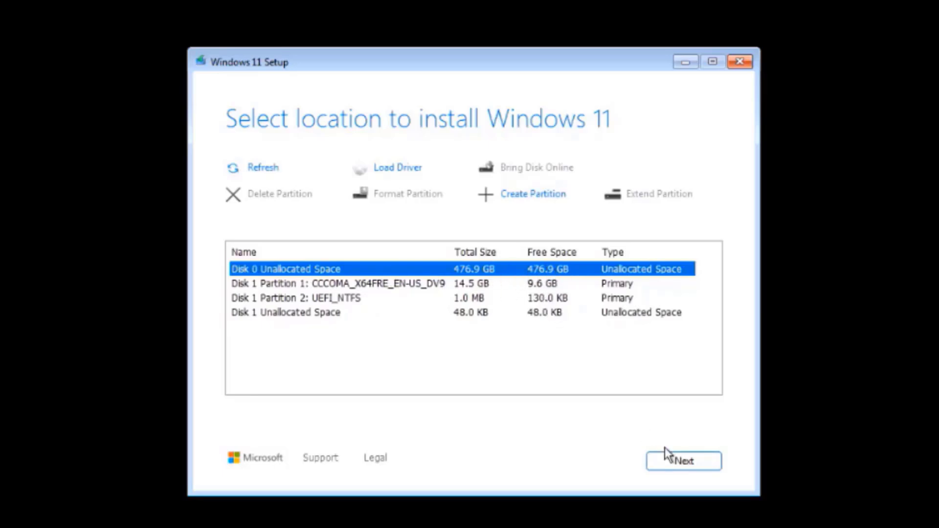
left_click(671, 459)
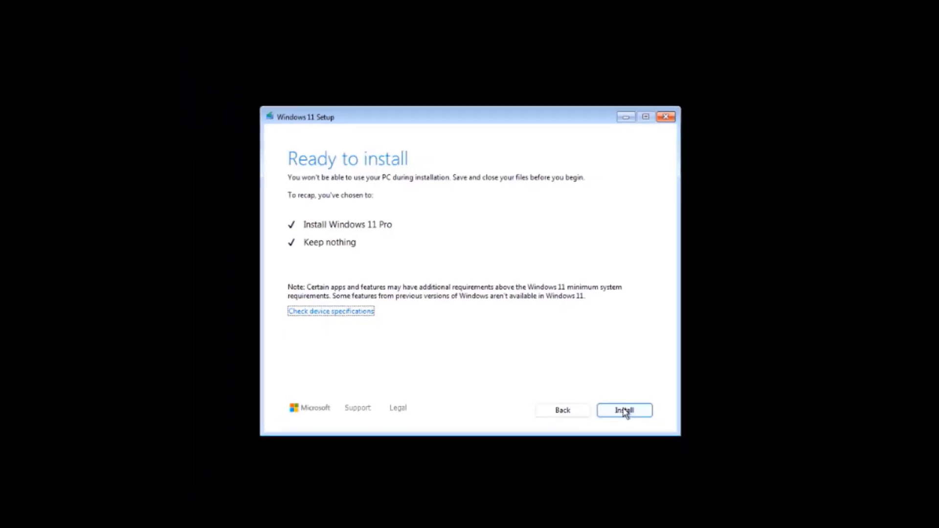
left_click(684, 460)
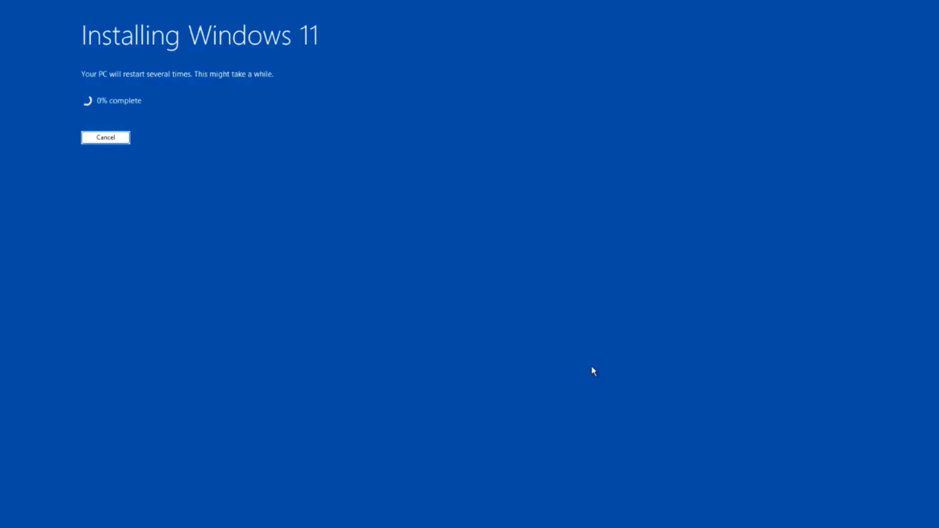
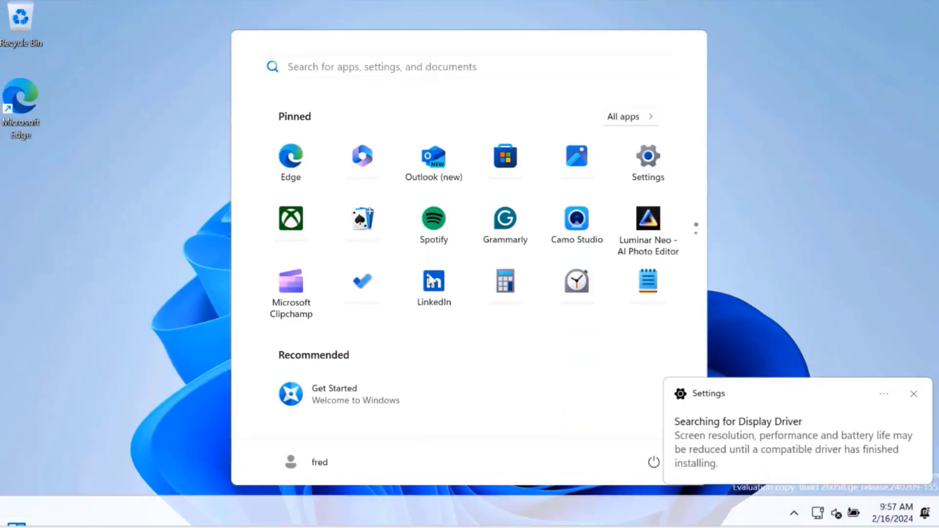
Dismiss the display driver notification and close the Start menu to clear the desktop
left_click(914, 395)
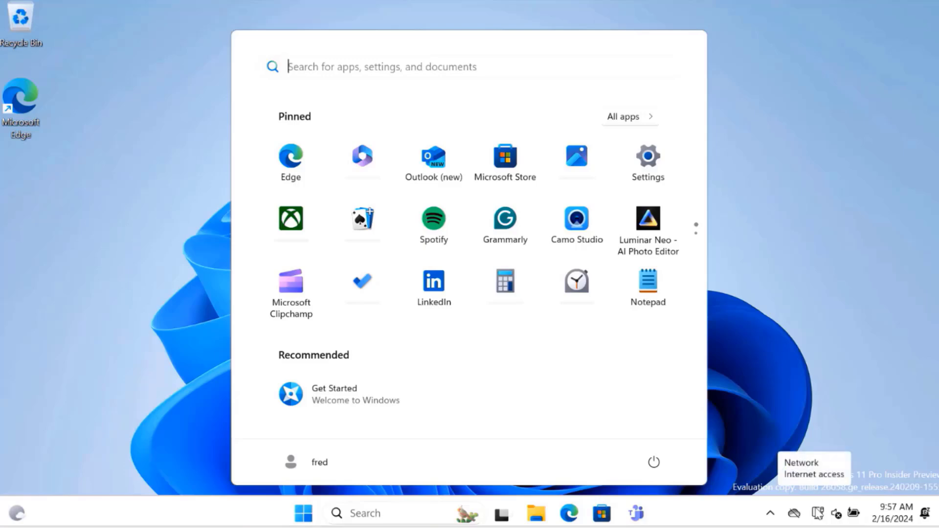
left_click(751, 110)
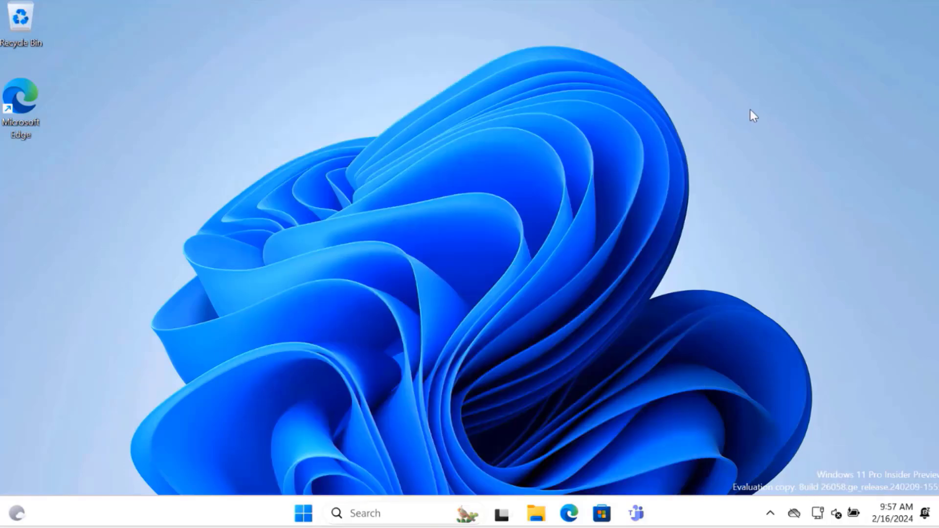
Search for "about", open About your PC, and review the device and Windows specifications, including edition, version and OS build
left_click(364, 509)
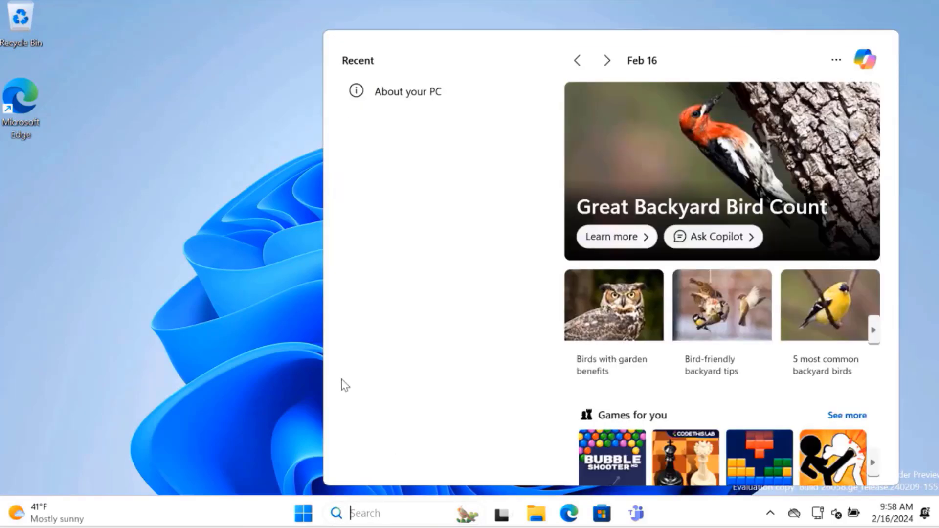
type("about")
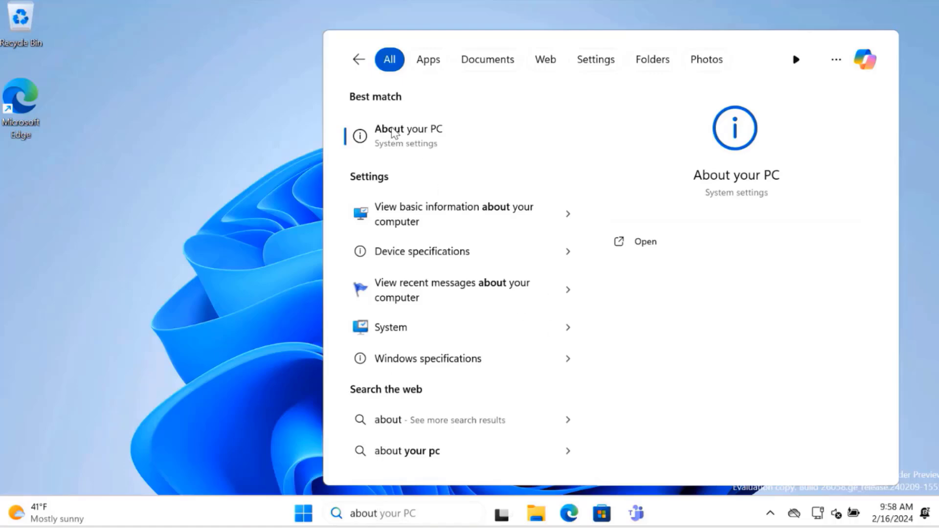
left_click(395, 131)
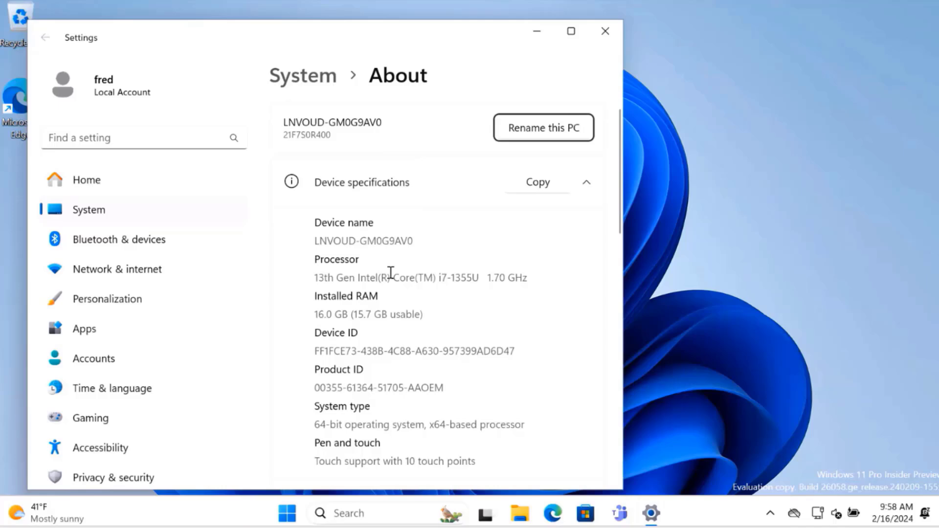
scroll(391, 272, "down", 2)
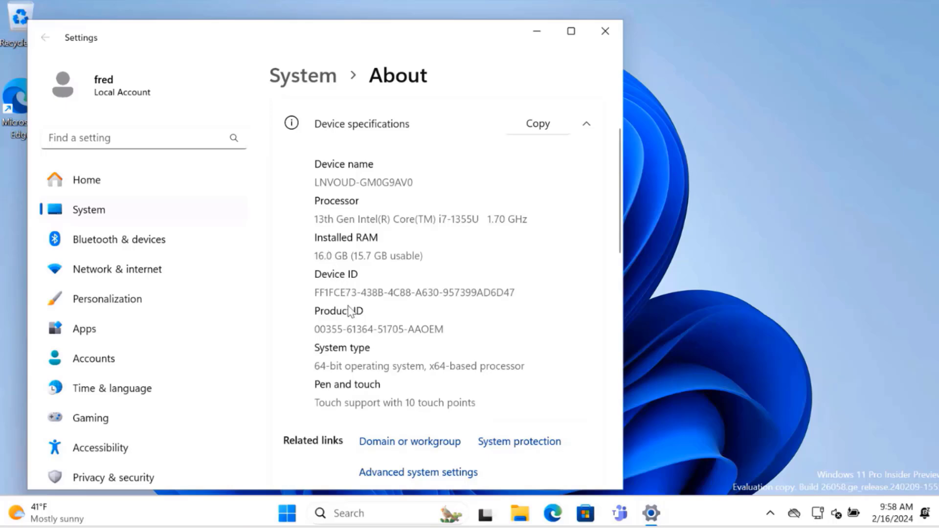
scroll(349, 311, "down", 5)
scroll(349, 312, "down", 2)
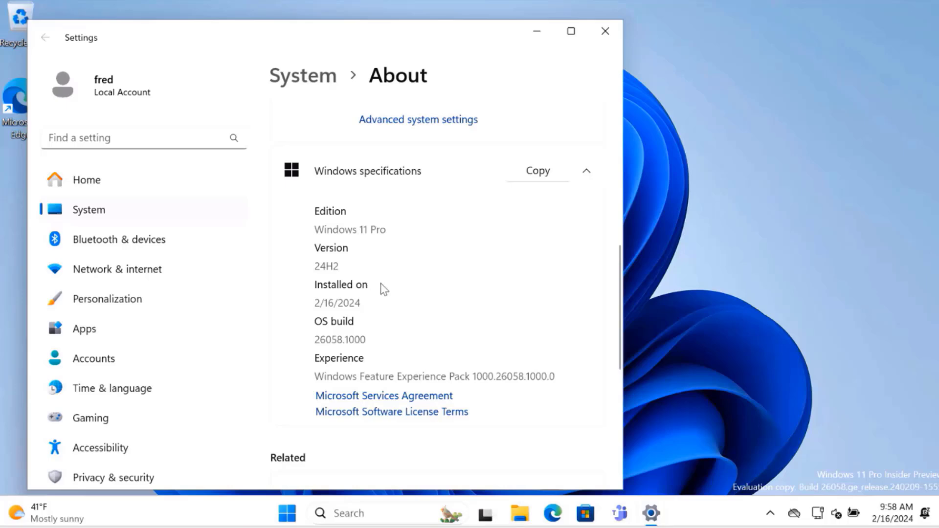
scroll(383, 288, "down", 2)
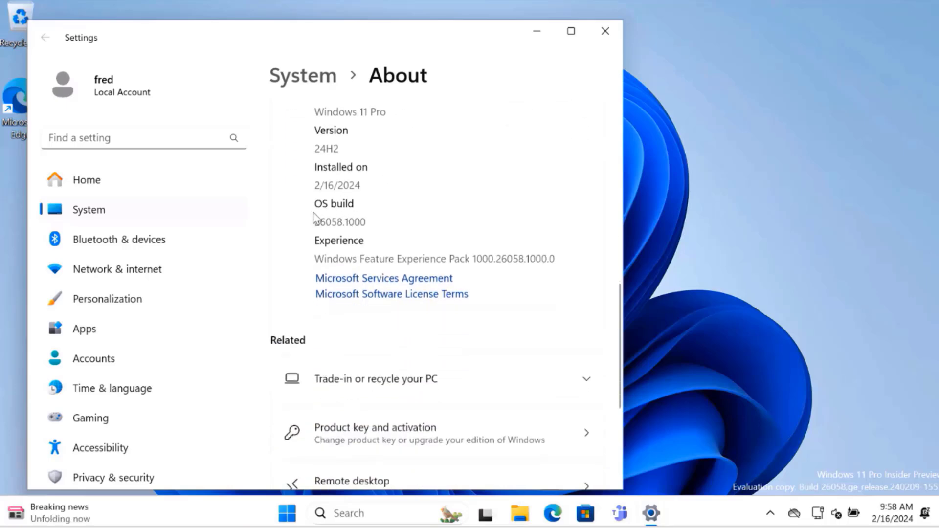
scroll(430, 300, "down", 4)
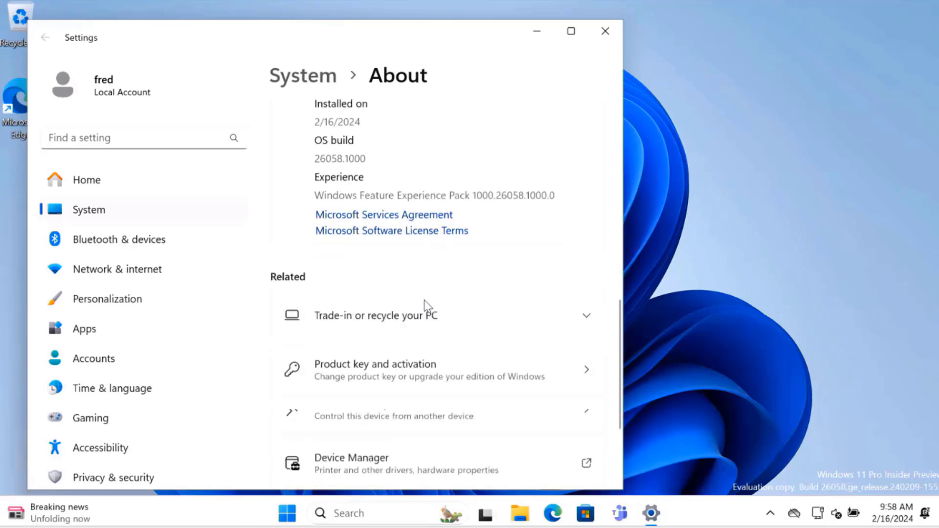
scroll(441, 296, "up", 3)
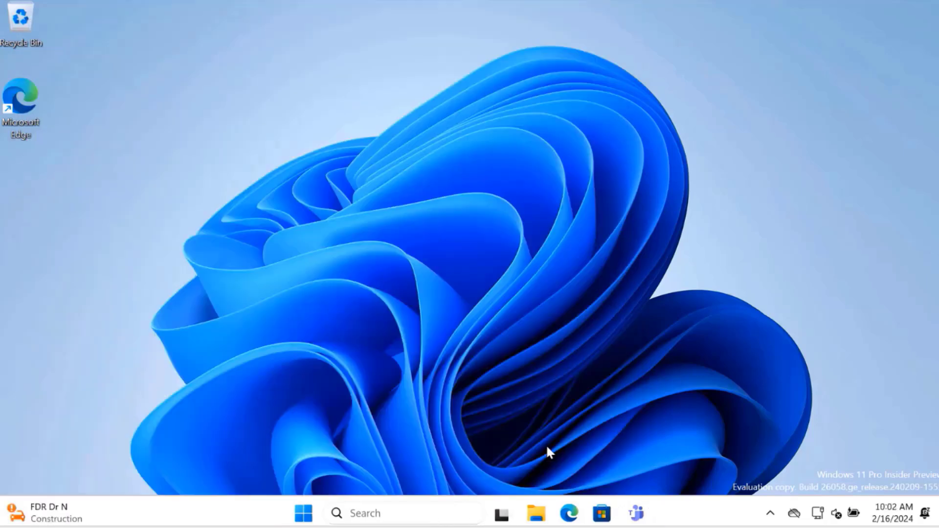
Open Computer Management for This PC from File Explorer and show its Device Manager
left_click(542, 512)
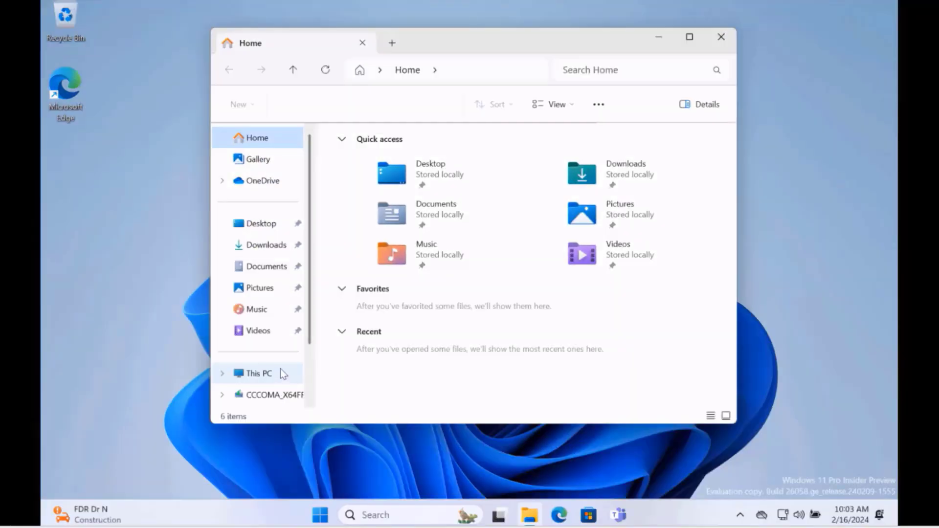
right_click(282, 373)
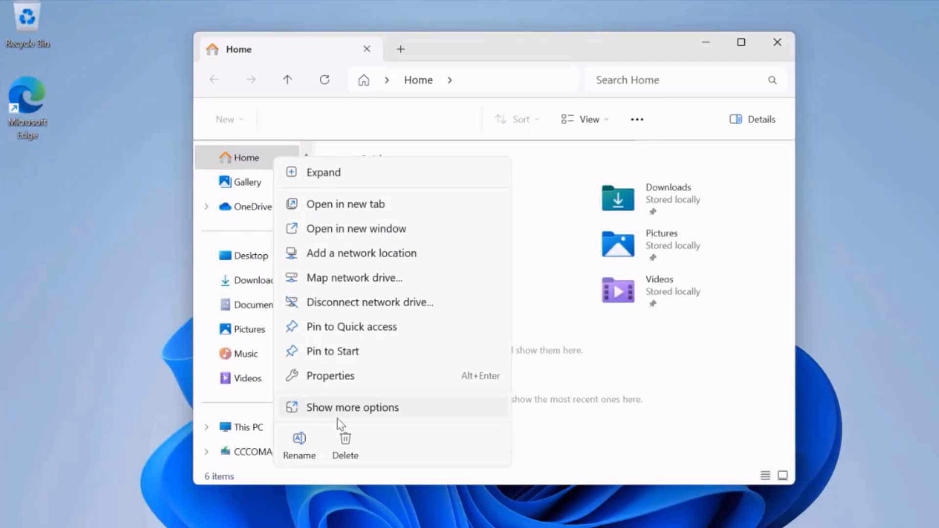
left_click(339, 416)
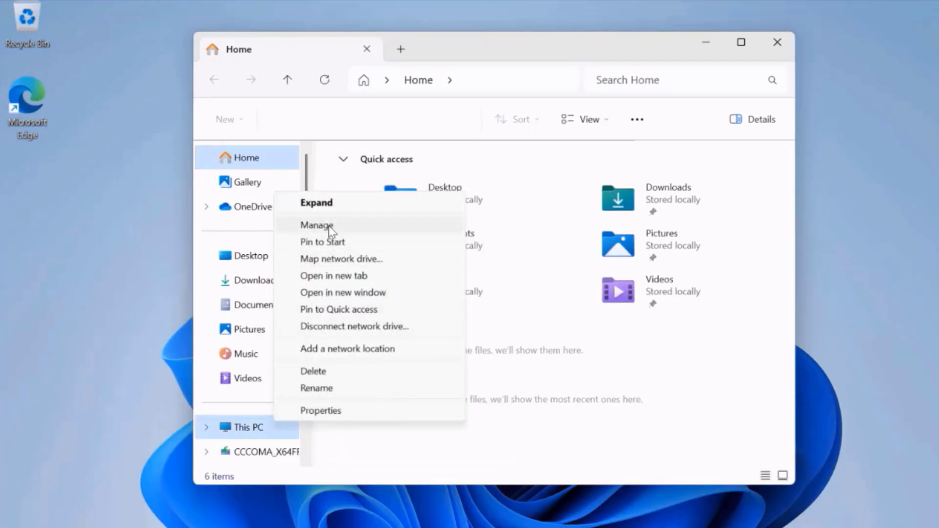
left_click(358, 227)
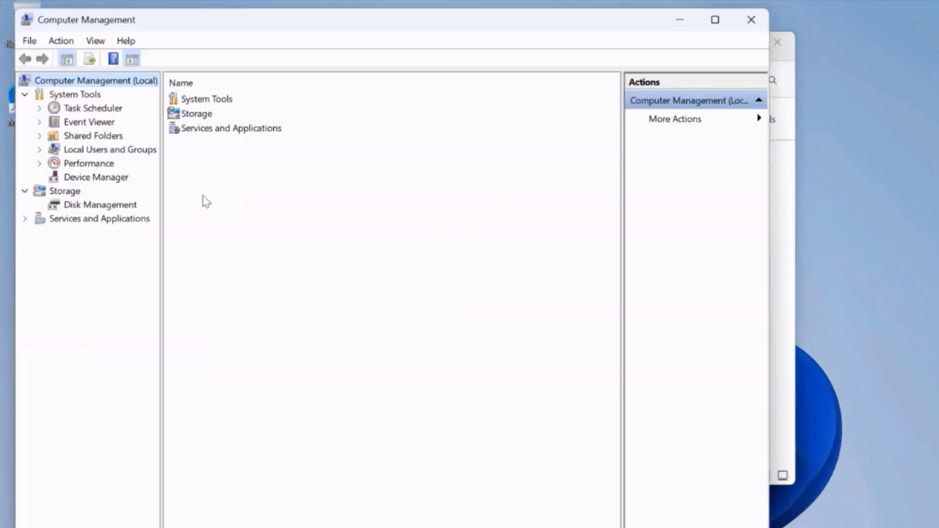
left_click(125, 178)
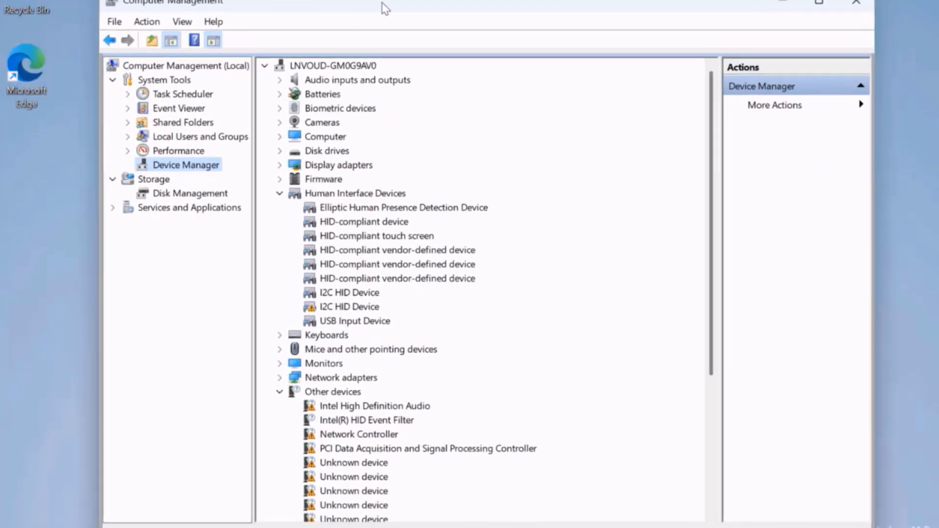
Check the device list for missing drivers under Human Interface Devices and Other devices, and close Computer Management
scroll(548, 346, "down", 3)
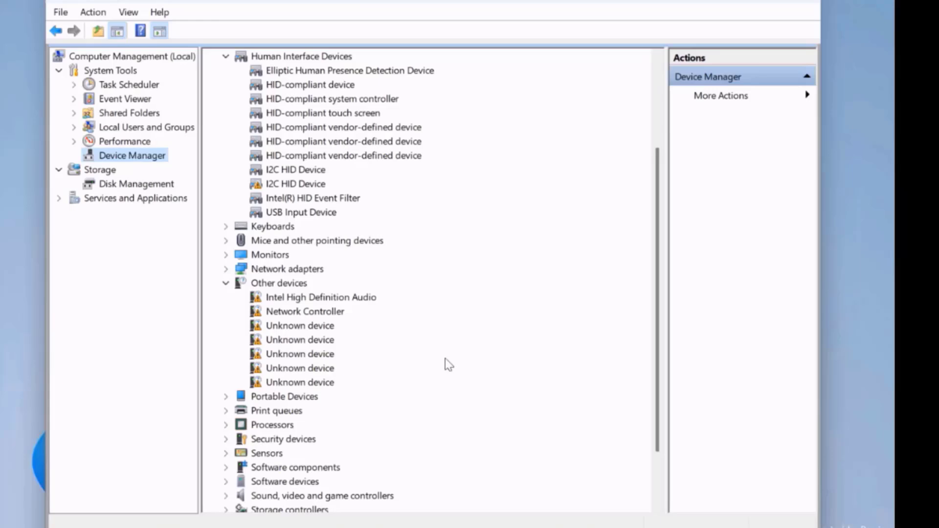
scroll(445, 360, "up", 3)
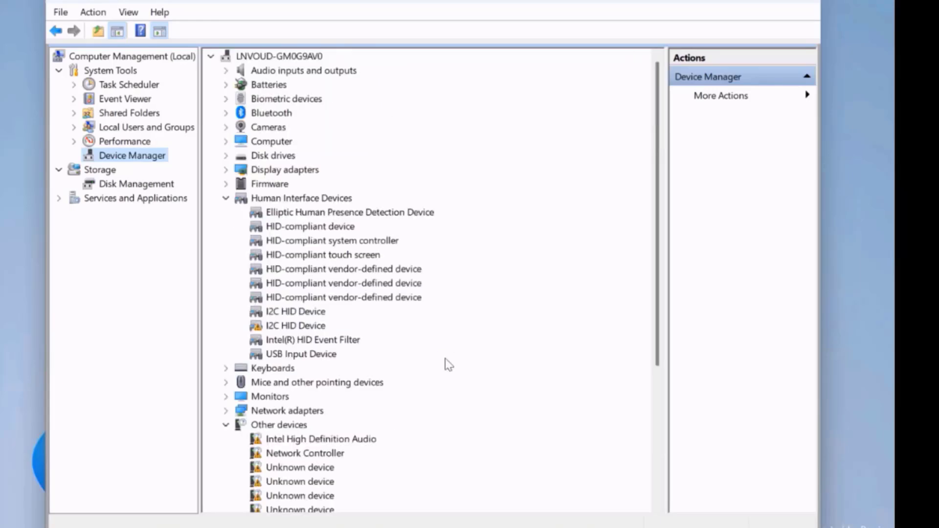
scroll(441, 357, "down", 3)
scroll(482, 368, "up", 3)
scroll(522, 377, "down", 1)
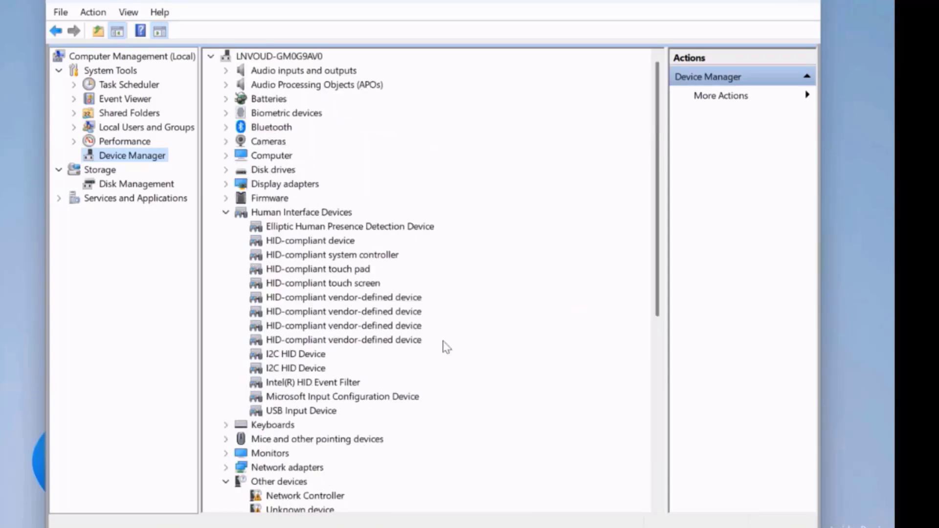
scroll(447, 345, "down", 2)
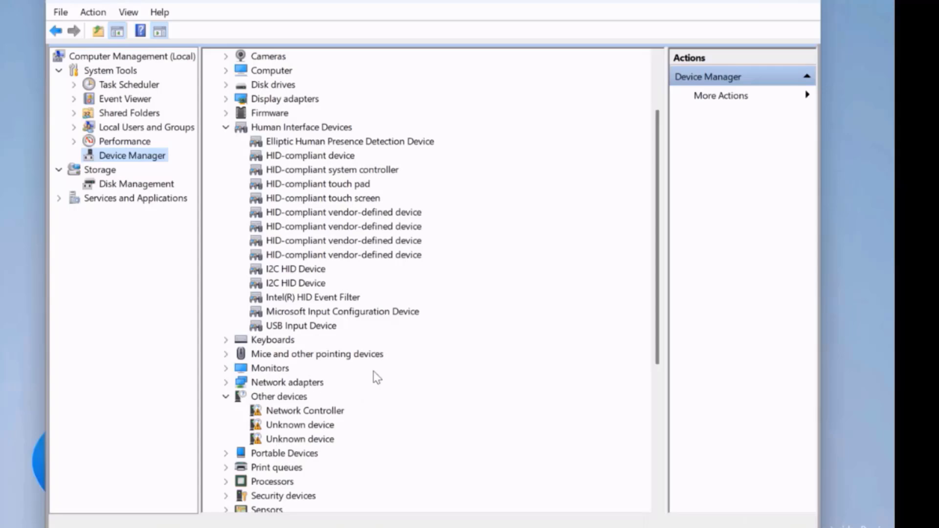
left_click(227, 128)
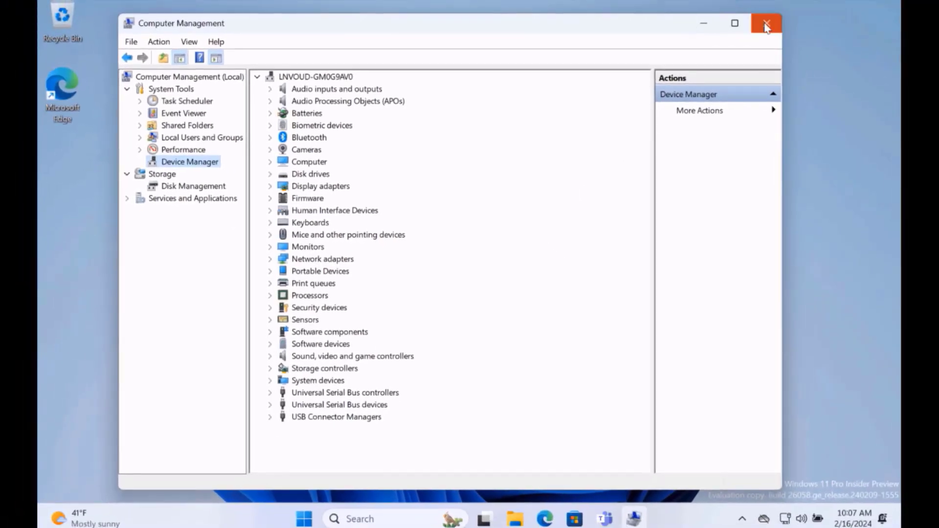
left_click(766, 24)
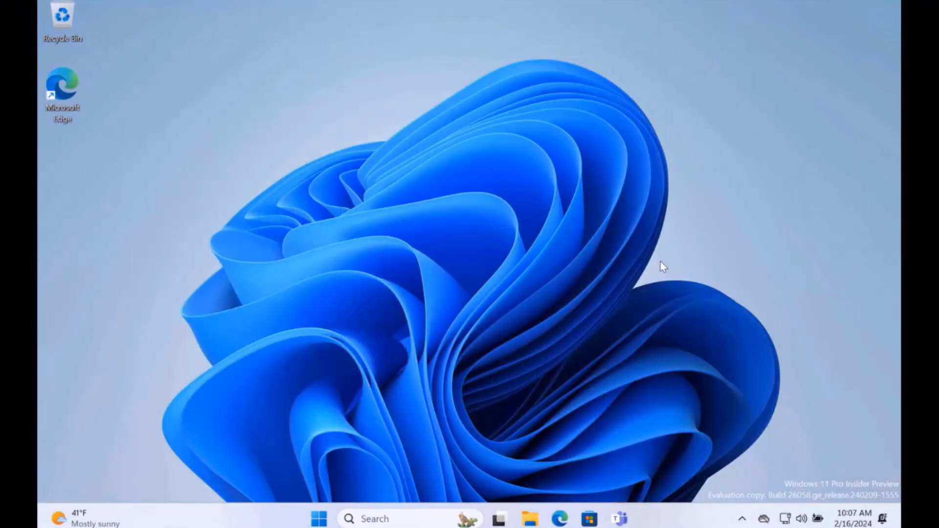
Run msinfo32 to open System Information
right_click(319, 519)
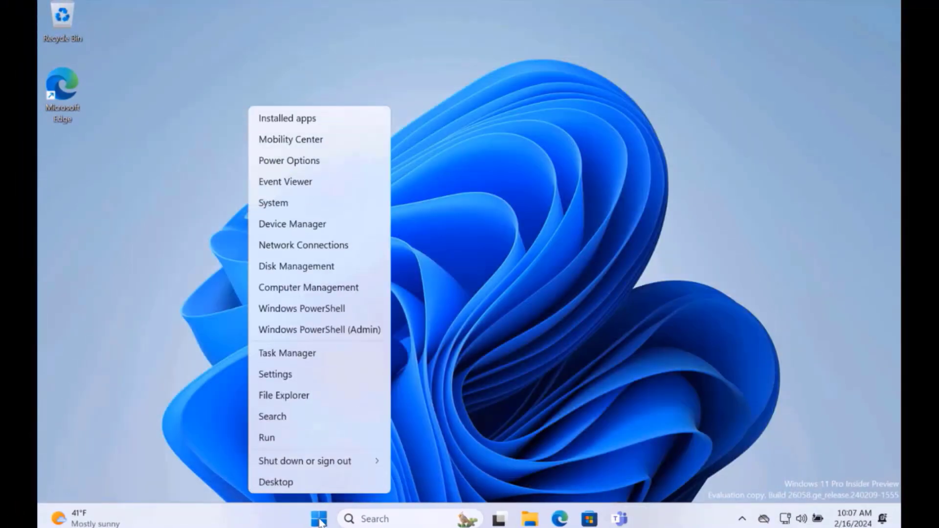
left_click(292, 442)
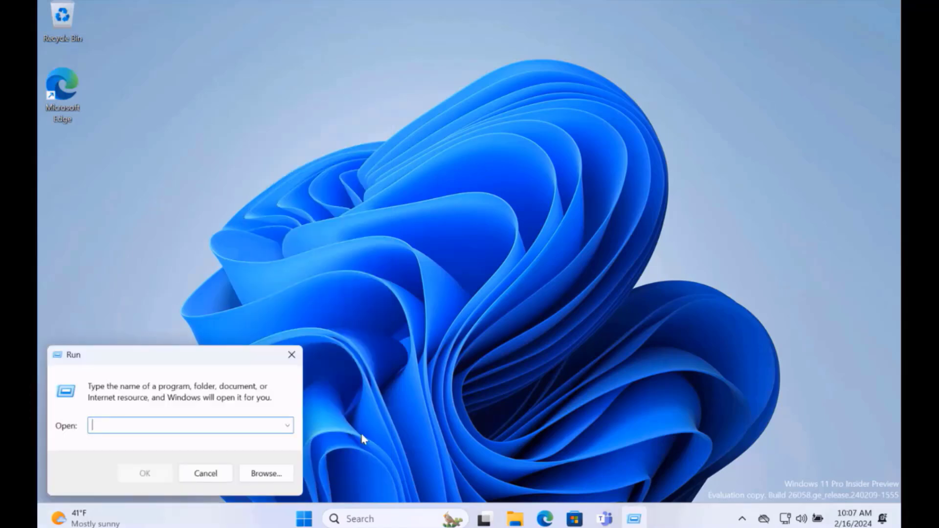
type("msinfo32")
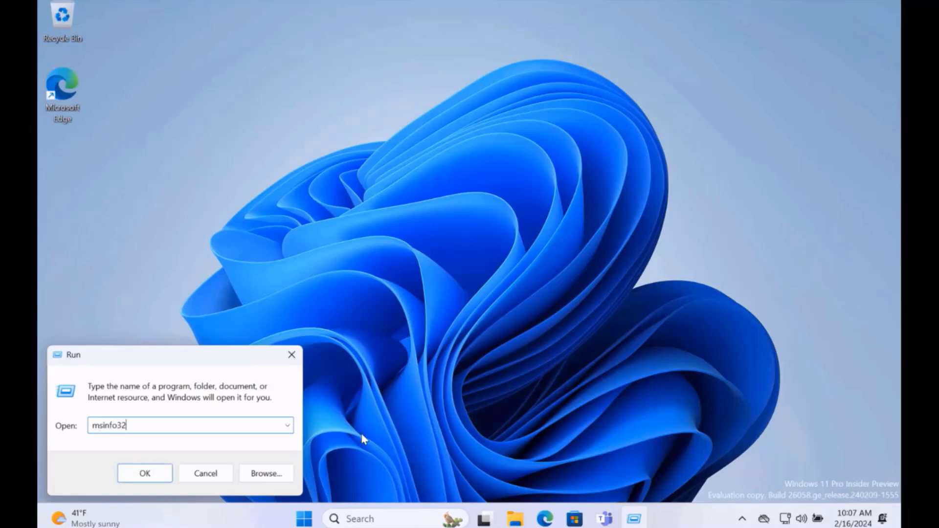
key("Return")
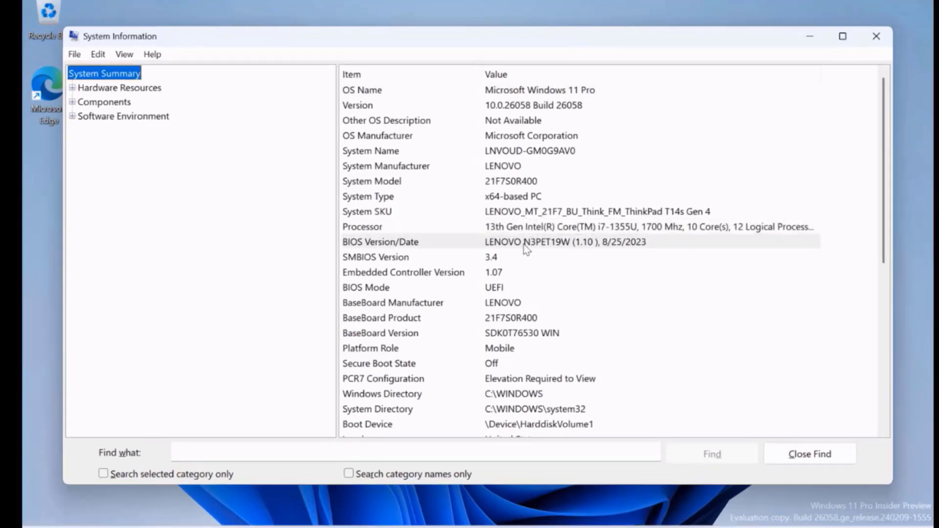
Examine the System Summary entries for BIOS version, processor, system type and baseboard manufacturer
left_click(526, 245)
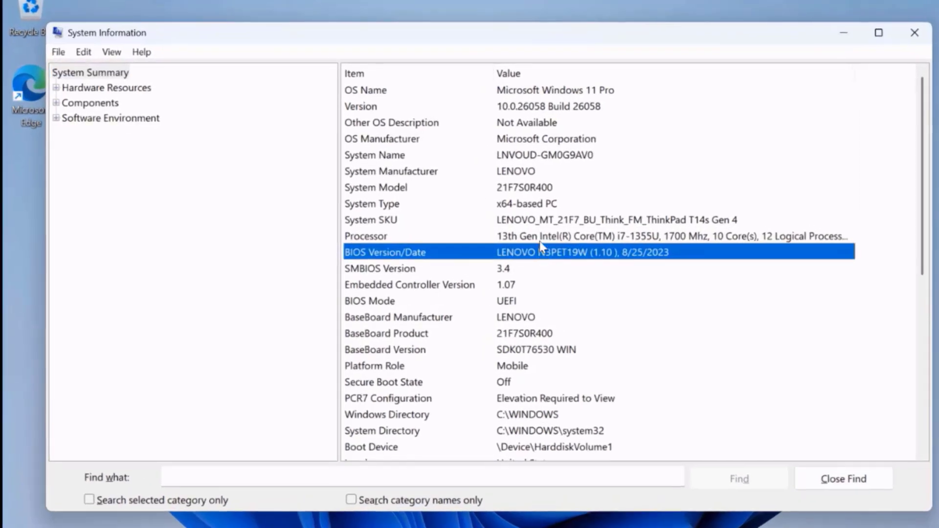
left_click(538, 241)
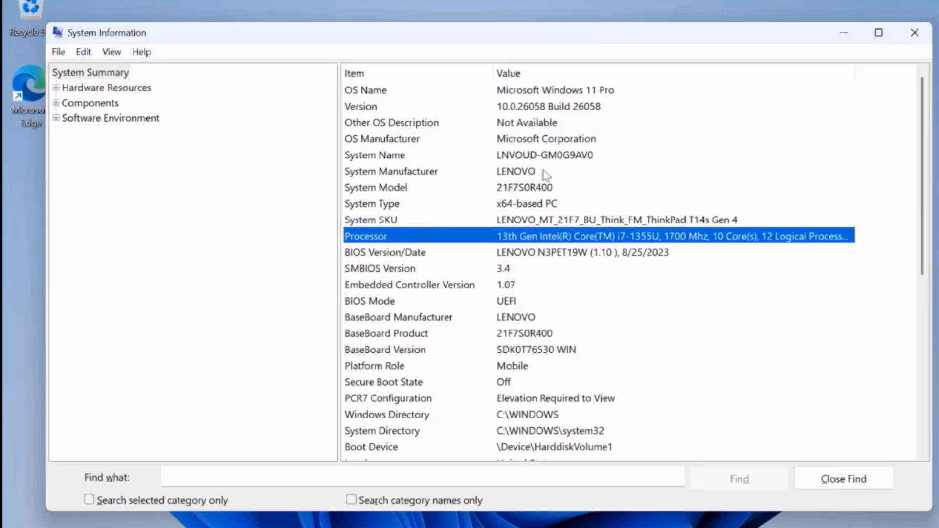
left_click(544, 203)
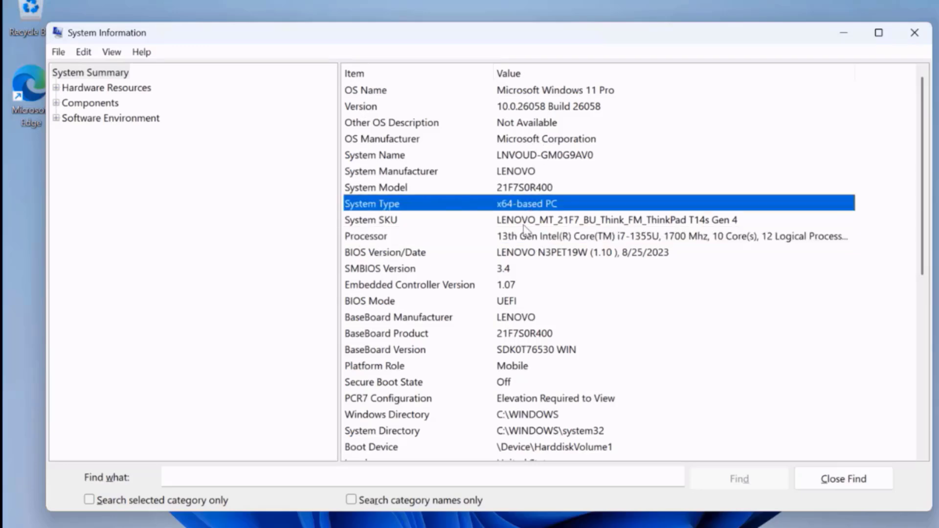
left_click(538, 317)
scroll(550, 372, "down", 2)
scroll(550, 372, "down", 2)
left_click(529, 334)
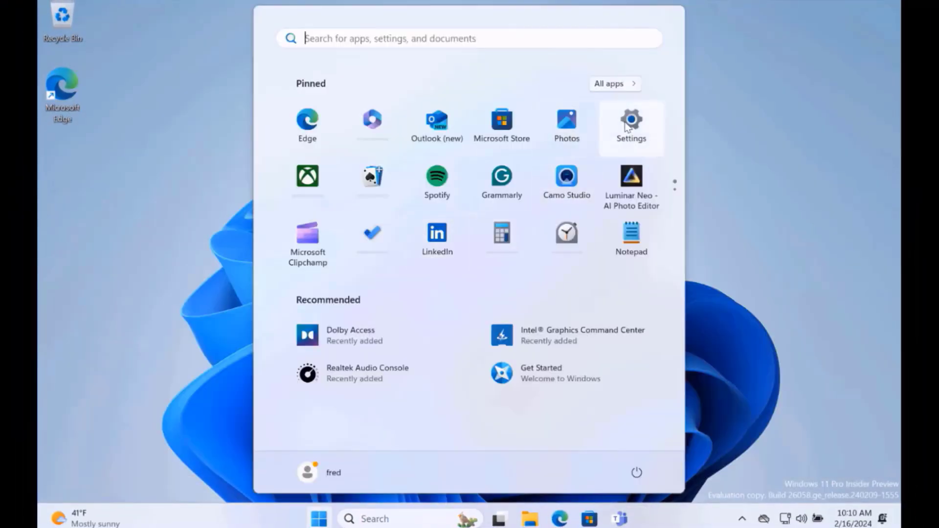
Open Windows Update in Settings in a maximized window, check for updates and look through the list of updates being downloaded
left_click(628, 124)
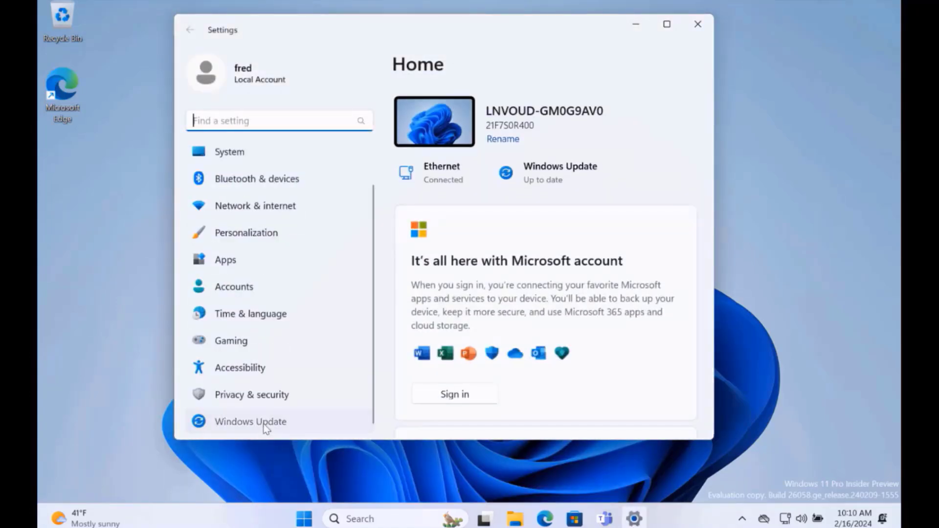
left_click(265, 427)
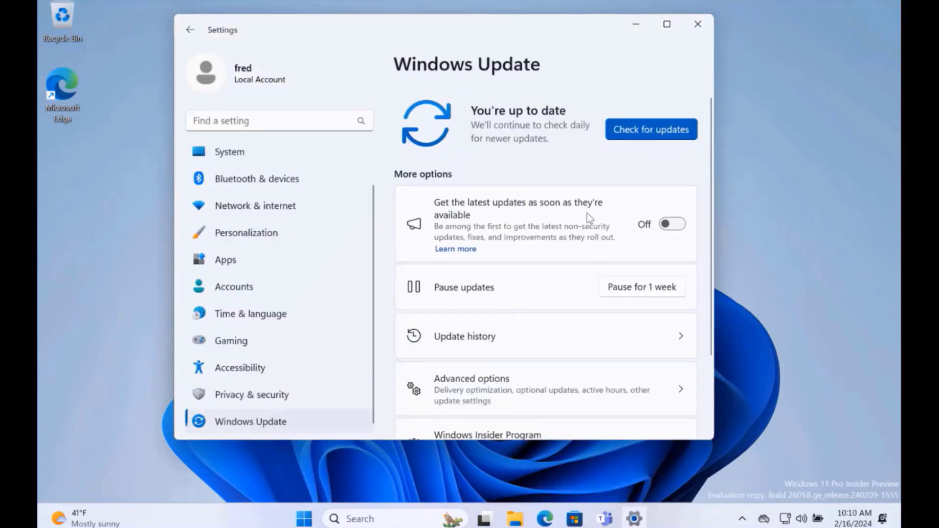
left_click(667, 26)
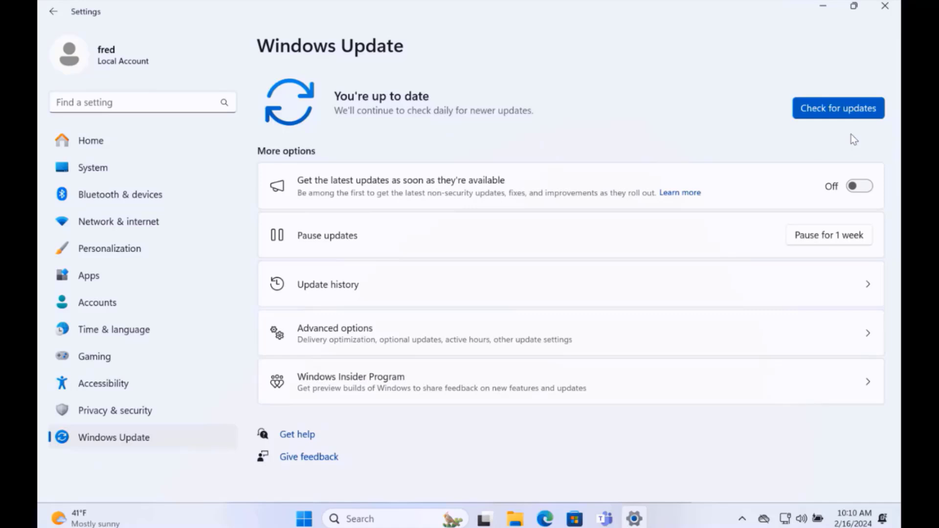
left_click(833, 119)
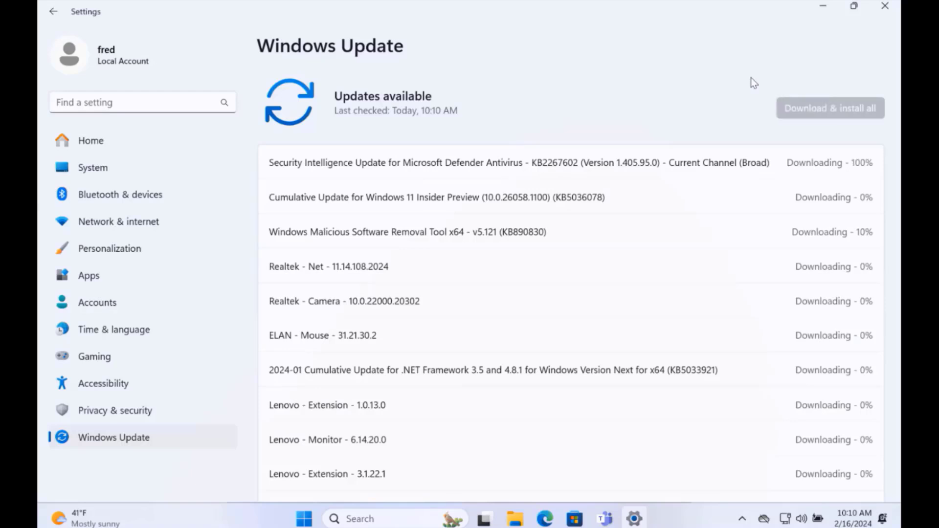
scroll(701, 264, "down", 10)
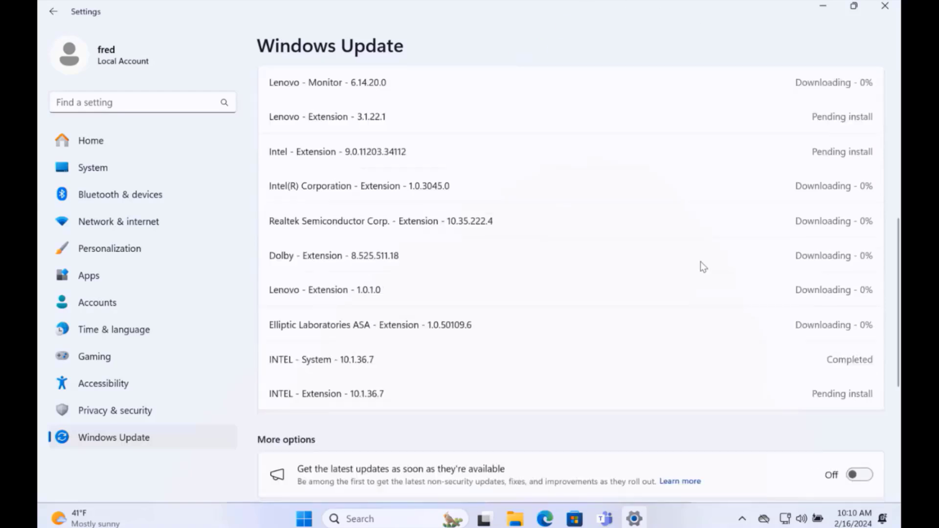
scroll(704, 264, "up", 8)
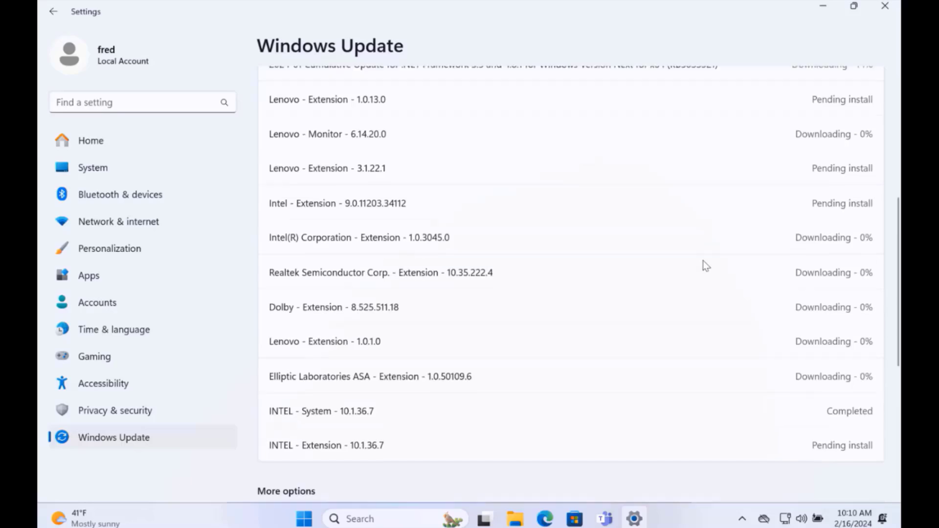
scroll(707, 261, "up", 3)
scroll(712, 260, "down", 1)
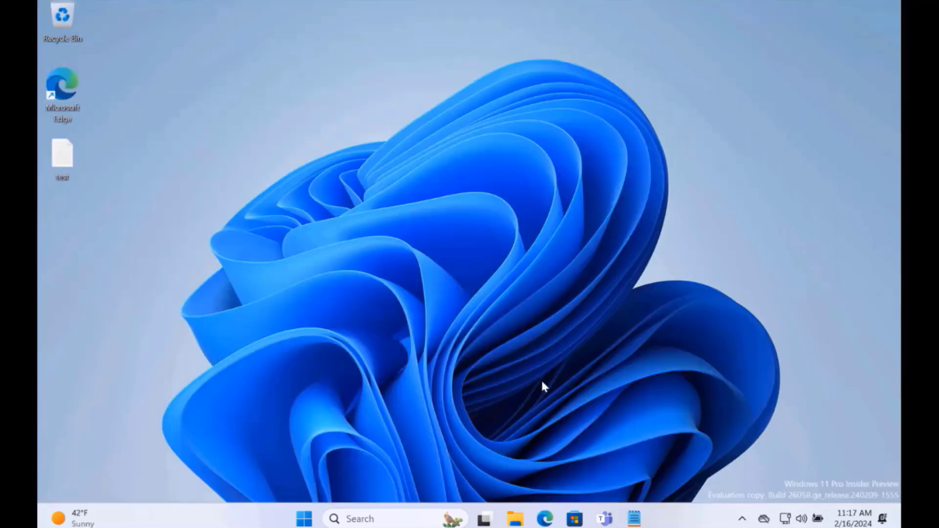
Move the test file away from the desktop icons, view the compression methods in its additional compression options, and cancel the archive
left_click_drag(64, 156, 272, 156)
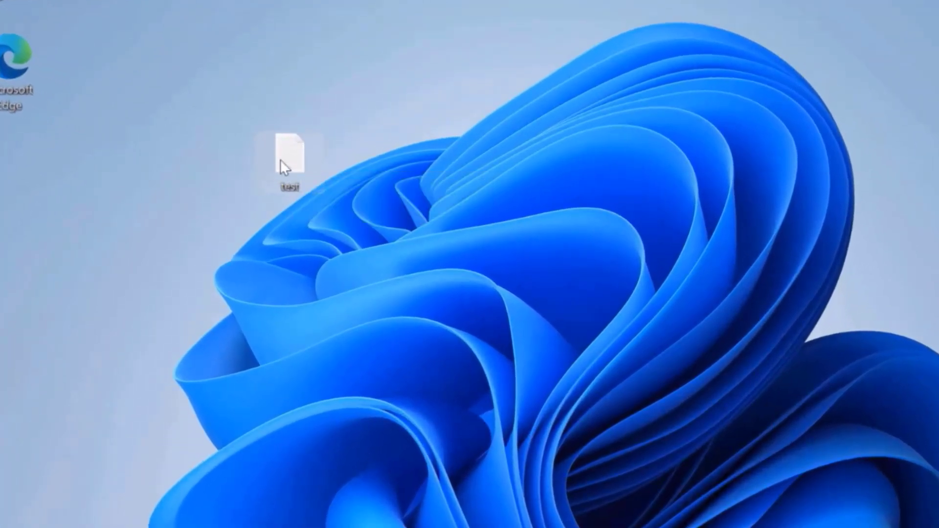
right_click(275, 163)
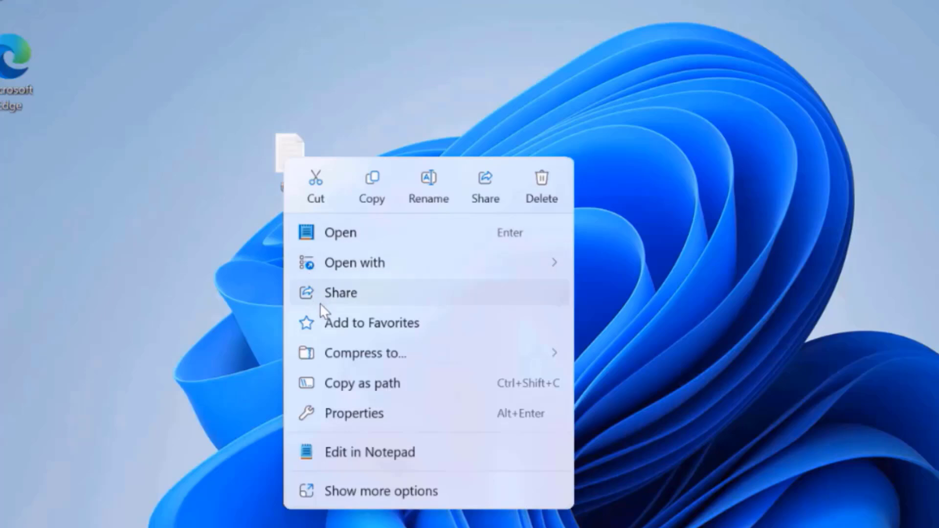
mouse_move(341, 348)
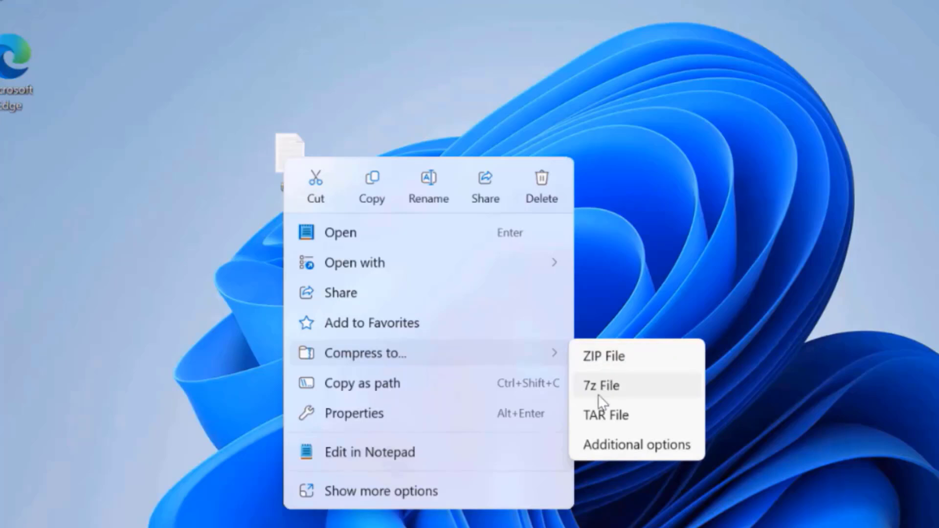
left_click(616, 445)
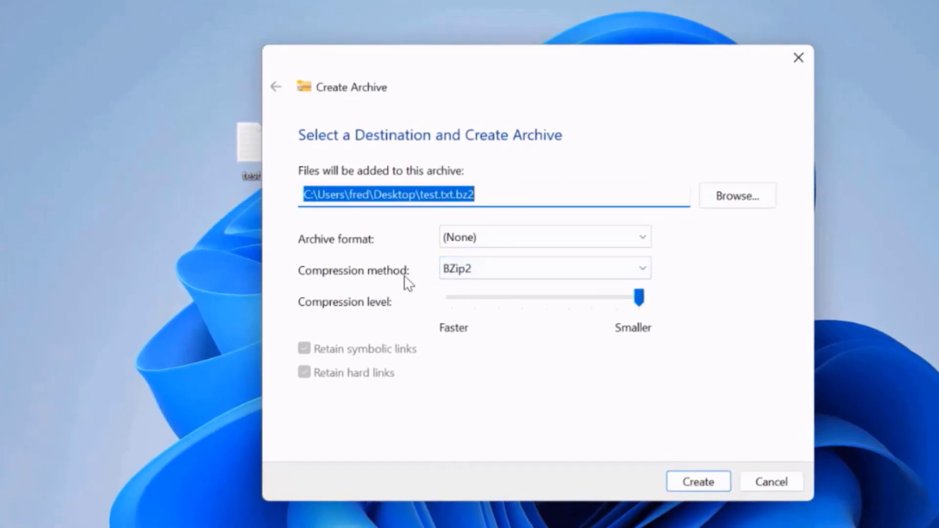
left_click(479, 271)
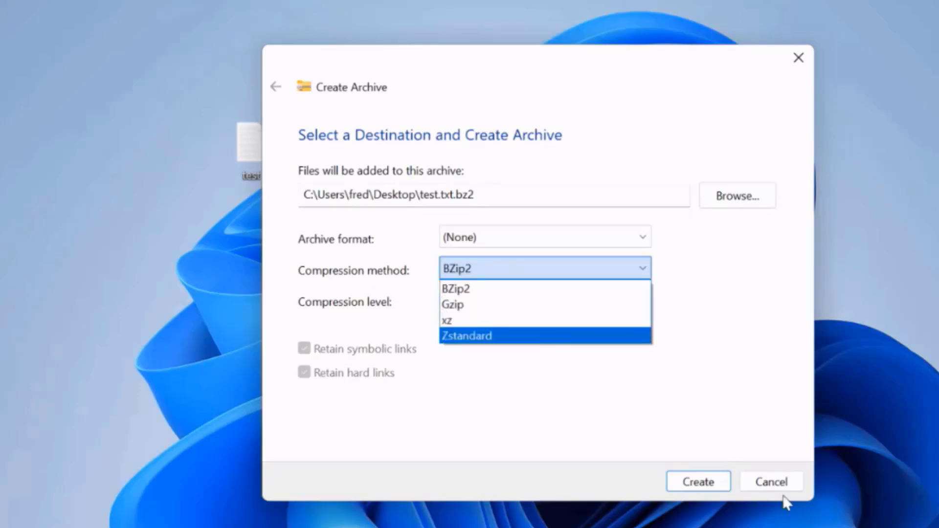
left_click(770, 482)
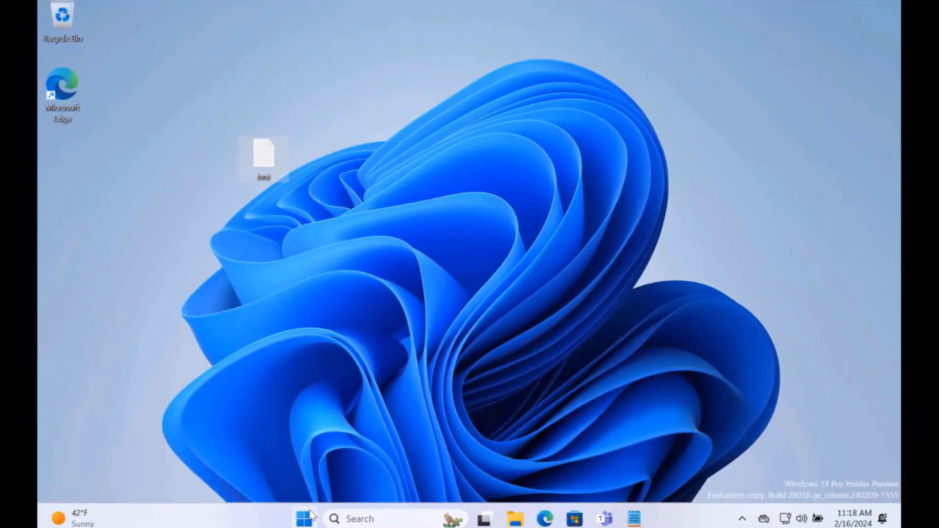
Open the For developers page of the System settings
left_click(304, 518)
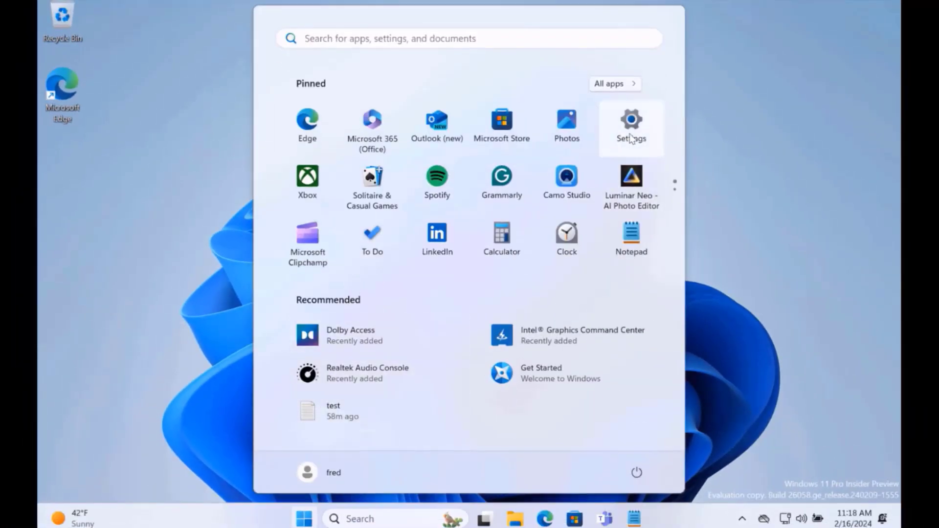
left_click(620, 144)
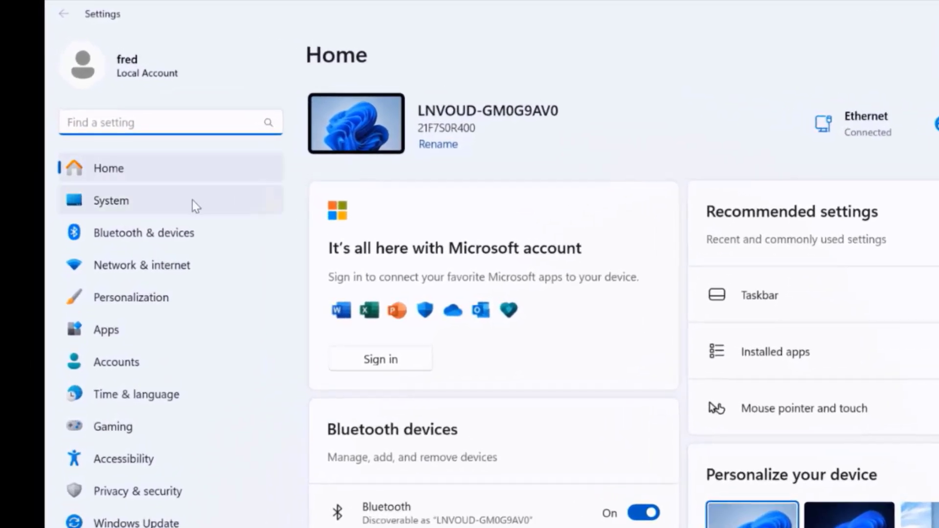
left_click(130, 207)
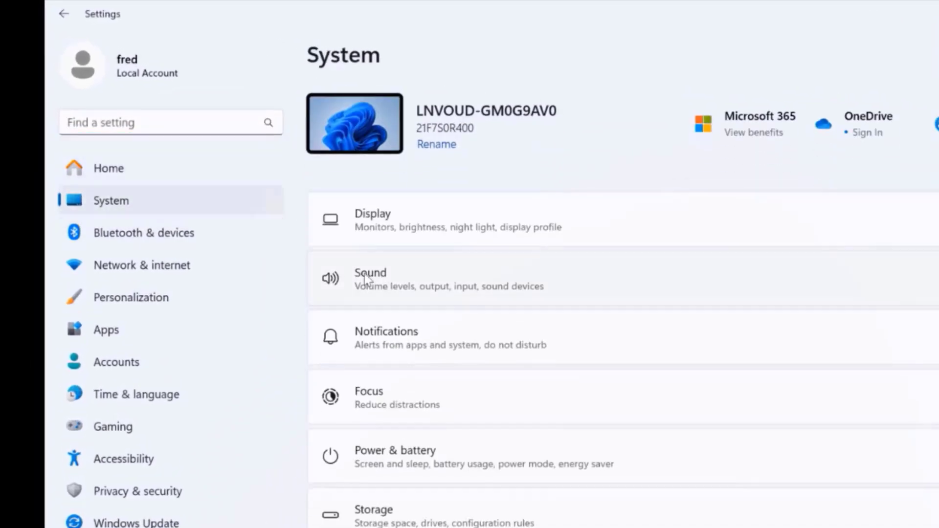
scroll(501, 336, "down", 8)
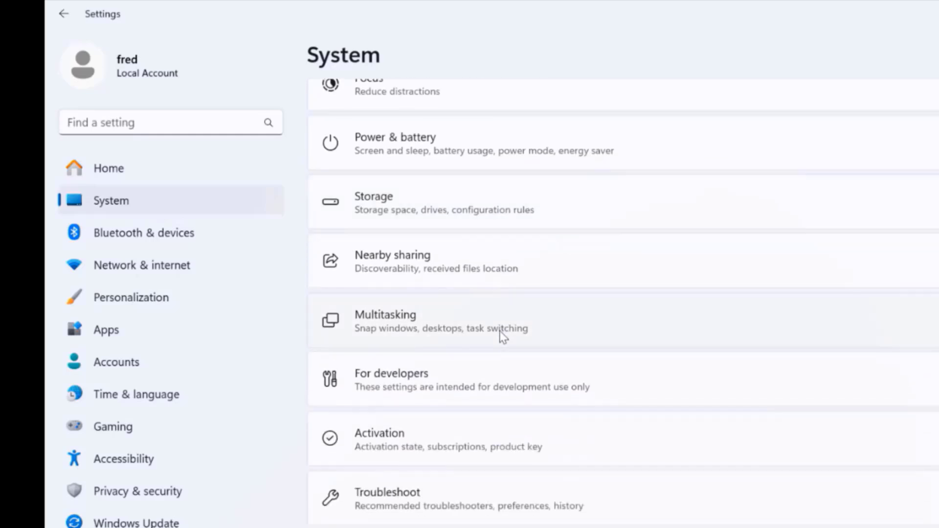
scroll(502, 338, "down", 3)
scroll(486, 342, "up", 4)
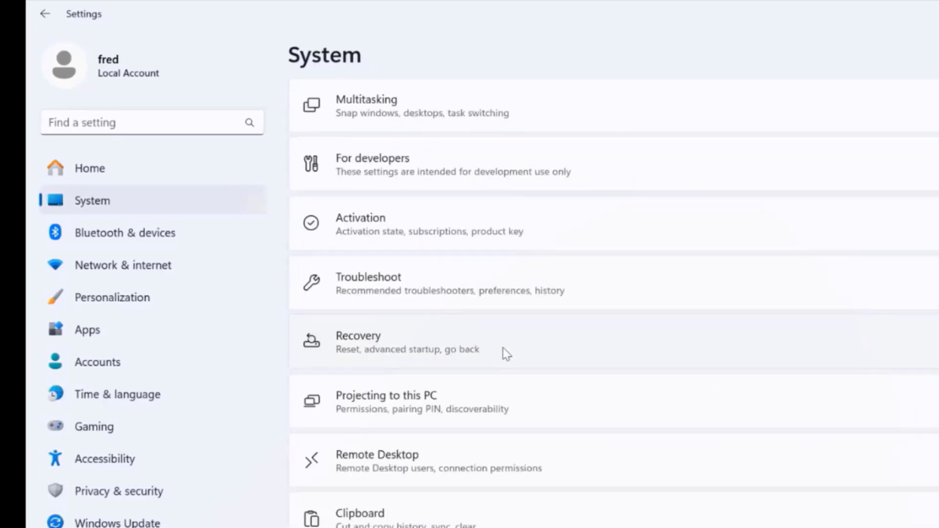
scroll(504, 350, "up", 2)
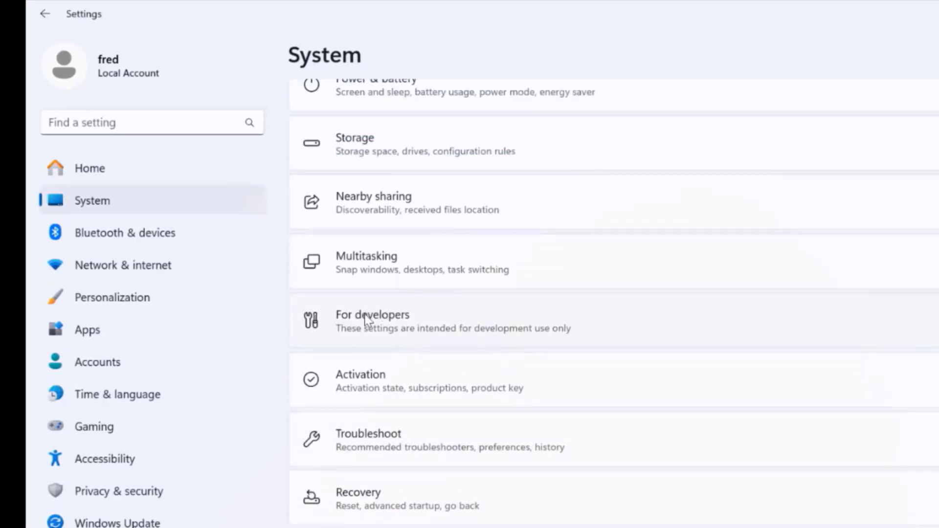
left_click(383, 323)
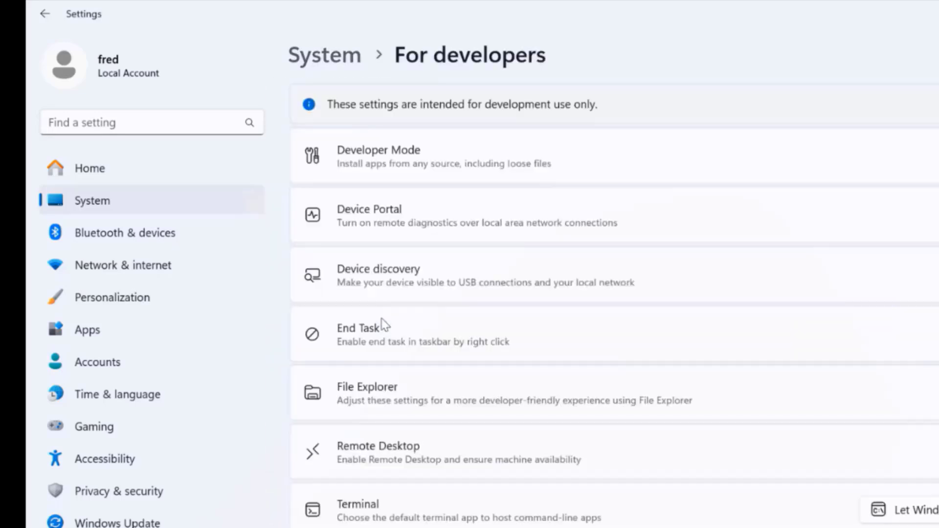
Enable the sudo command with its options expanded, confirm the security prompt and minimize Settings
scroll(498, 381, "down", 3)
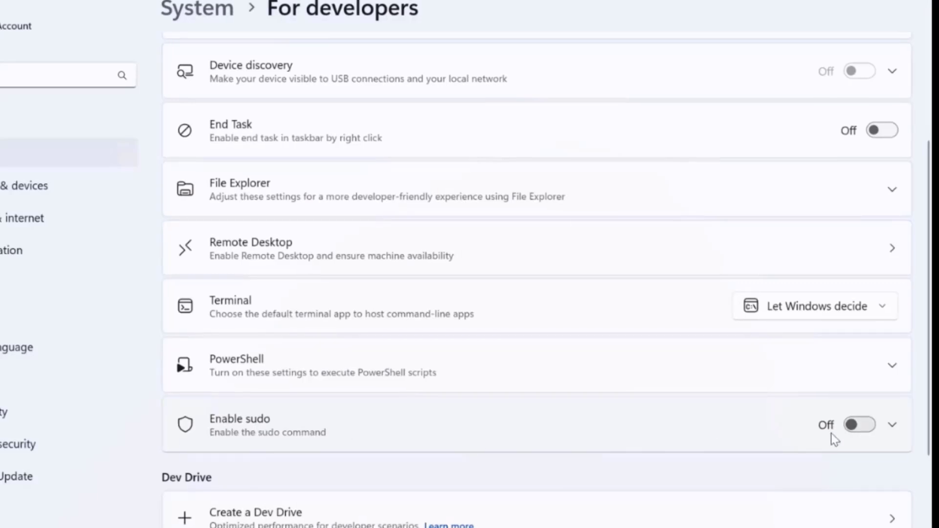
left_click(890, 425)
left_click(860, 424)
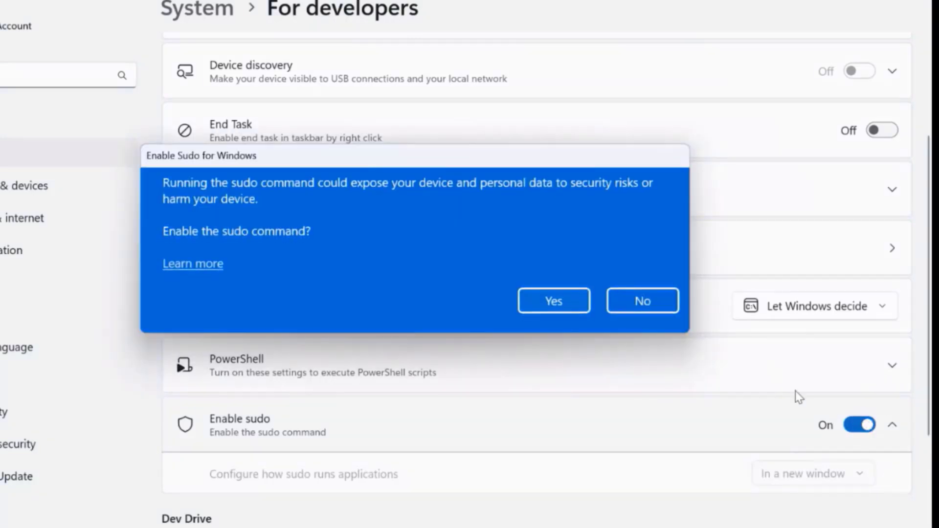
left_click(563, 300)
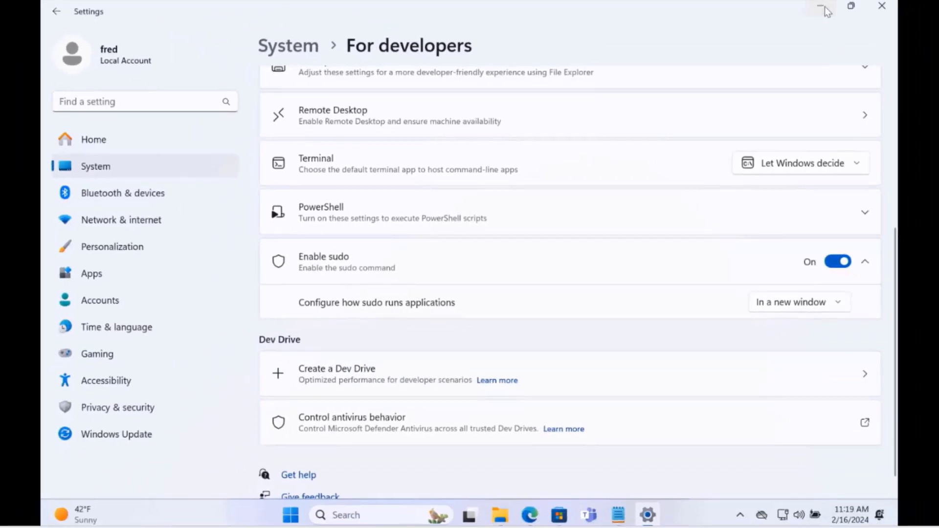
left_click(824, 7)
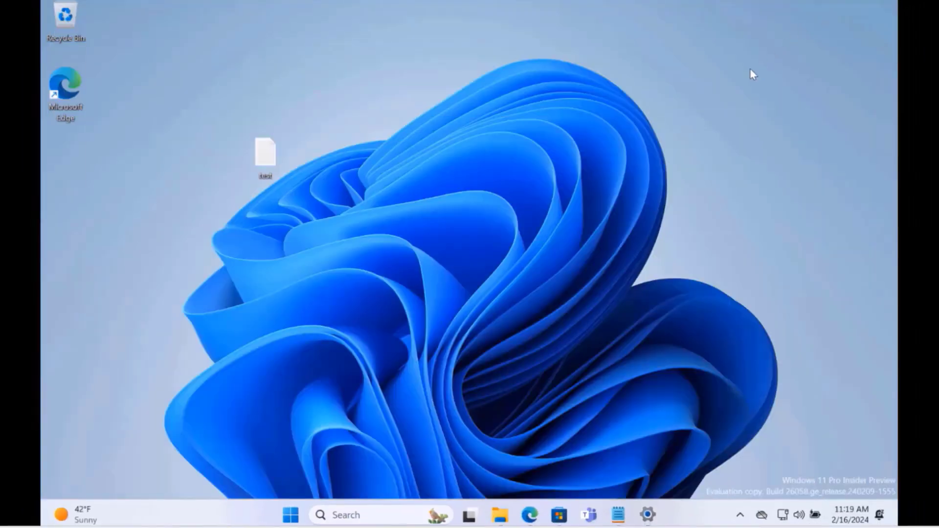
Open File Explorer and view its Home page
left_click(290, 514)
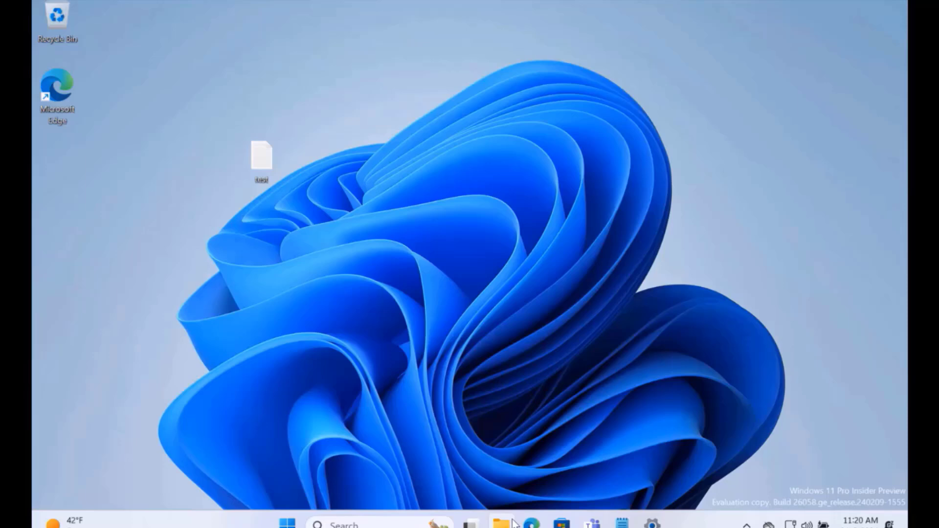
left_click(501, 519)
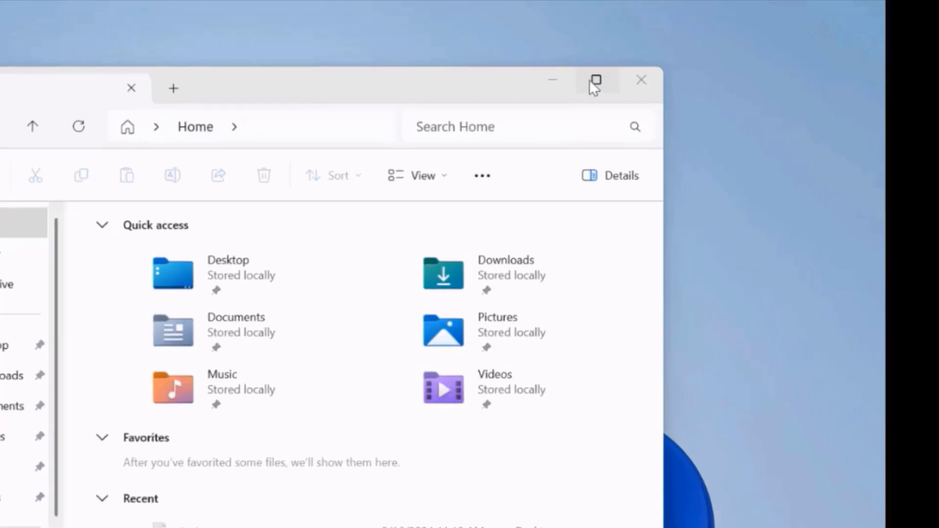
mouse_move(699, 60)
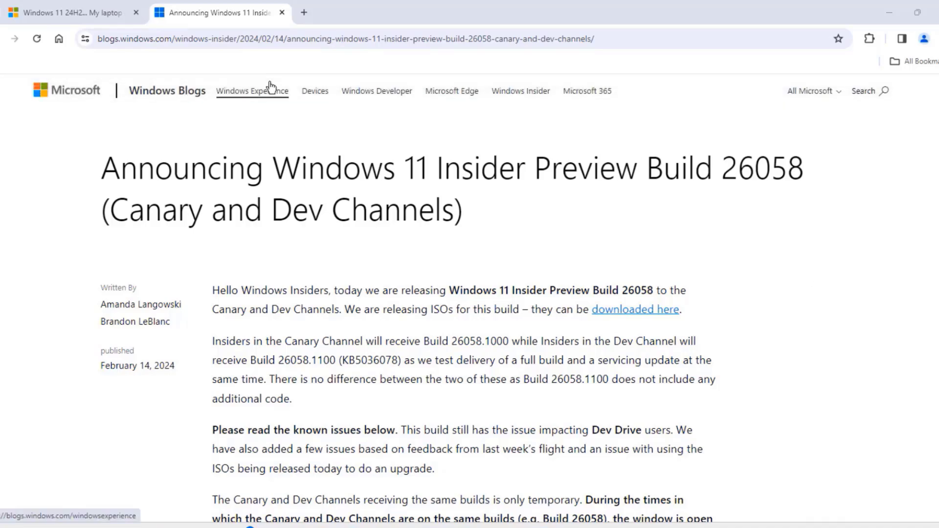
Read through the Windows Insider Blog announcement of Build 26058, from the new features to the known issues
scroll(816, 238, "down", 8)
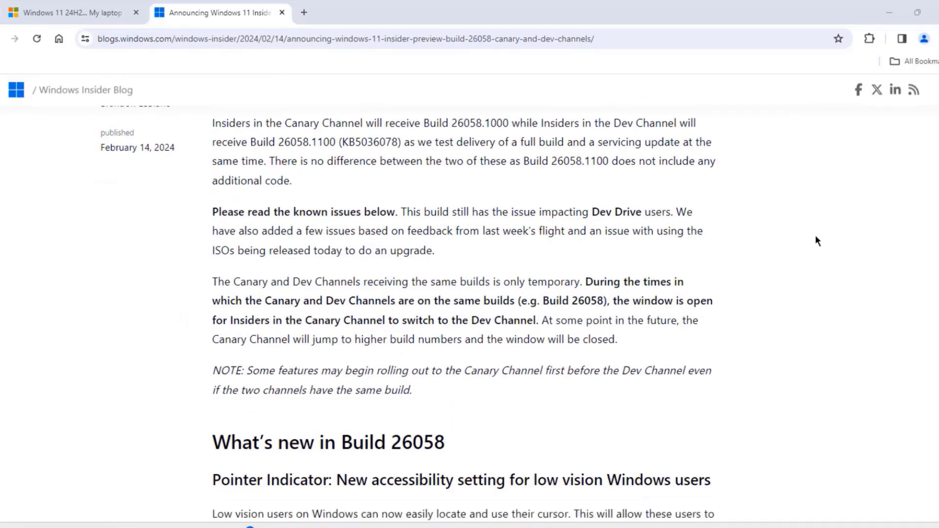
scroll(809, 232, "down", 8)
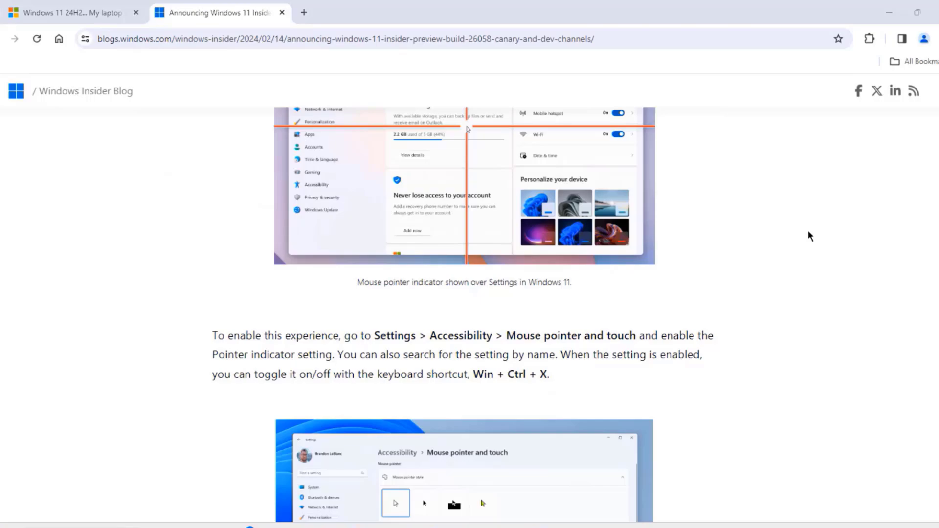
scroll(808, 232, "down", 6)
scroll(809, 235, "down", 12)
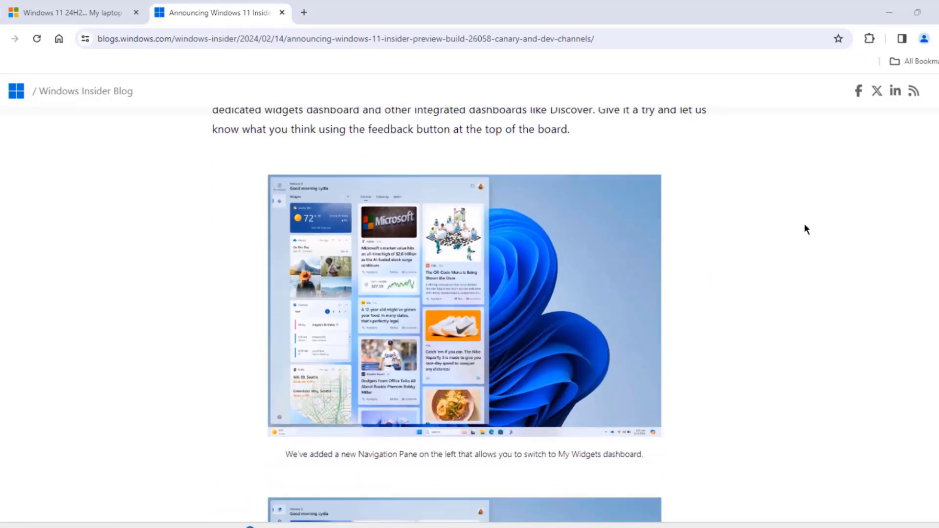
scroll(803, 226, "down", 11)
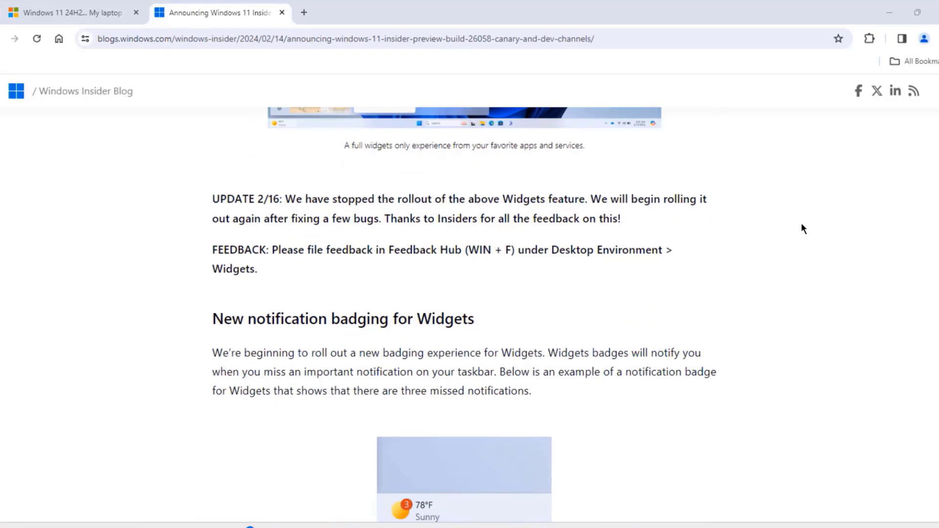
scroll(801, 225, "down", 5)
scroll(801, 224, "down", 6)
scroll(801, 224, "down", 16)
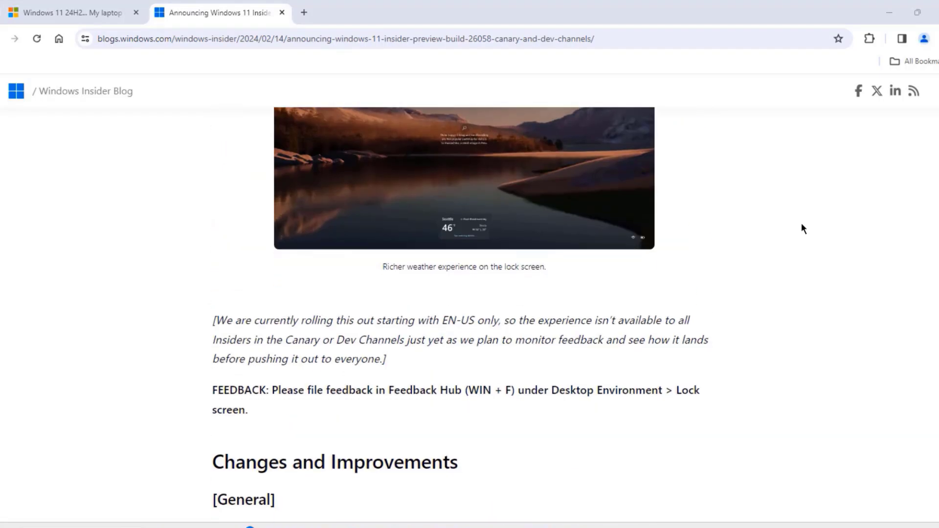
scroll(801, 228, "down", 8)
scroll(806, 227, "down", 15)
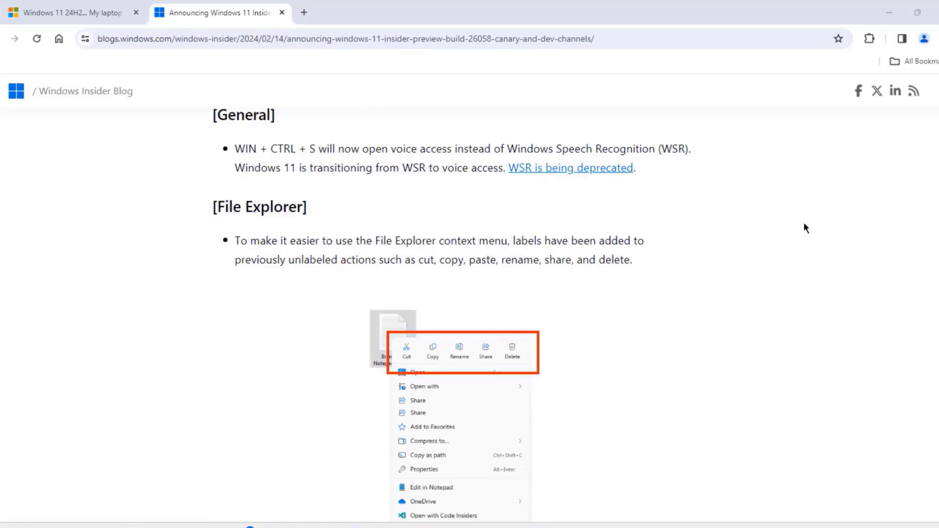
scroll(808, 228, "down", 19)
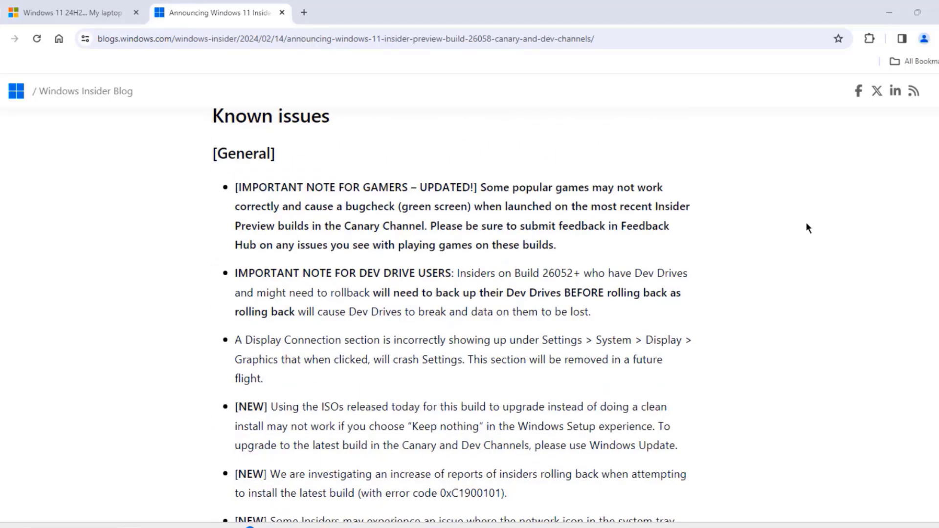